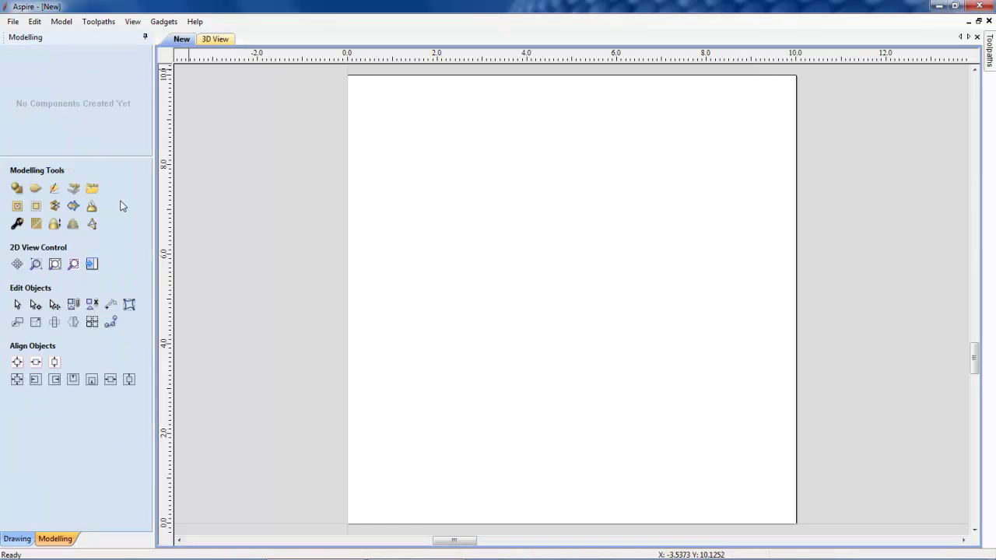
Import the 3D model 99-001-01-A.v3m and move the eagle onto the upper part of the job area.
left_click(93, 192)
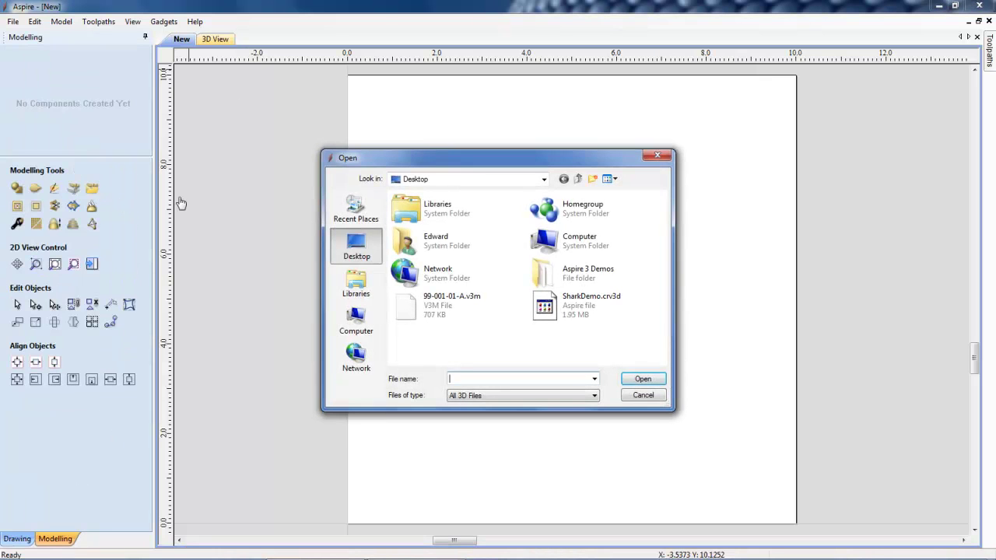
double_click(442, 302)
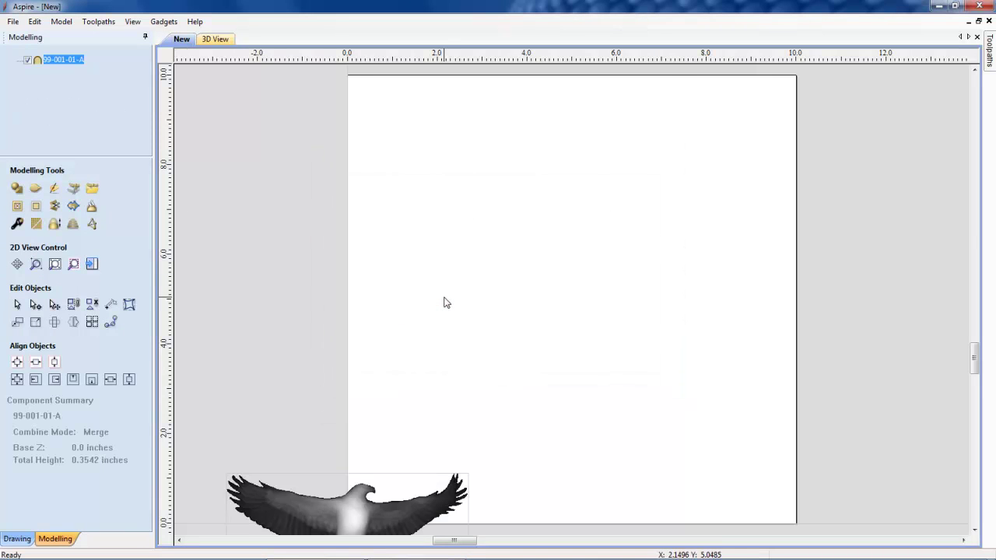
left_click(378, 518)
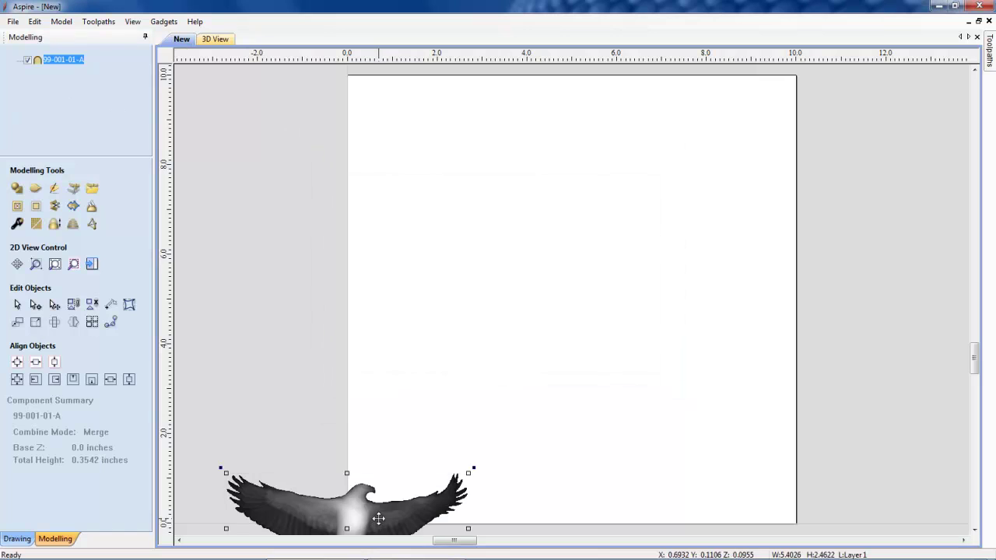
left_click_drag(378, 518, 550, 202)
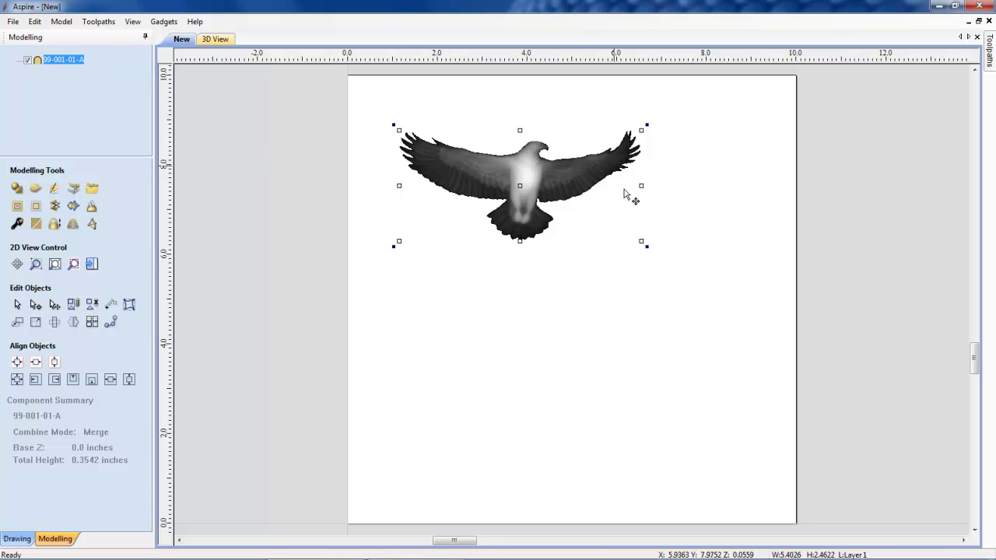
Tile the 2D and 3D view windows vertically.
left_click(132, 21)
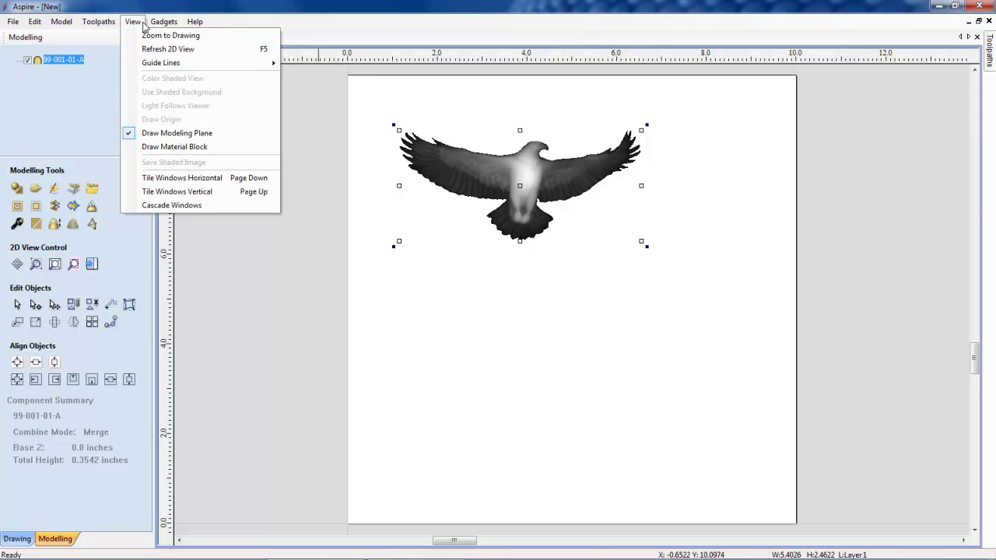
mouse_move(163, 21)
mouse_move(132, 21)
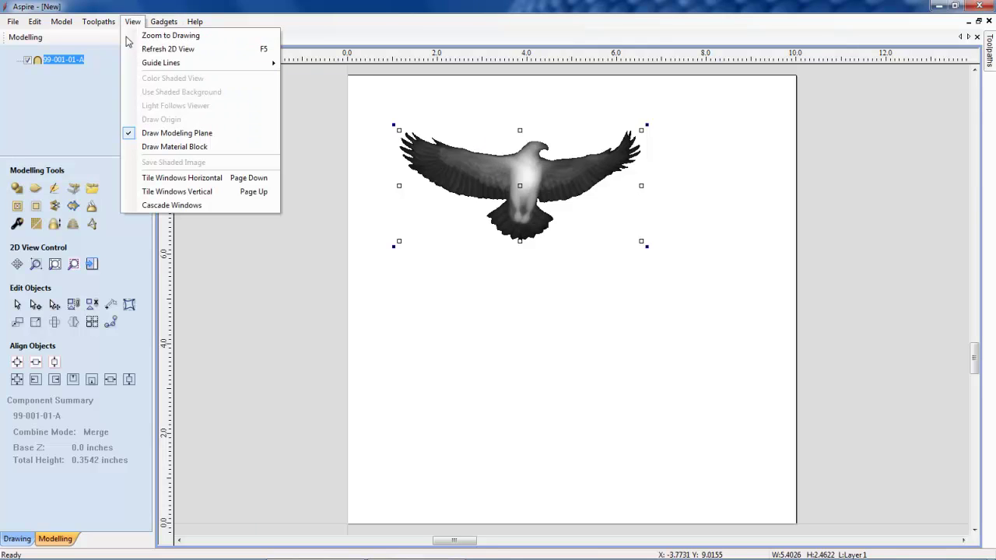
left_click(177, 193)
Examine the feather and body detail of the eagle relief in the 3D view from different distances and angles.
left_click_drag(777, 225, 756, 187)
scroll(809, 241, "up", 2)
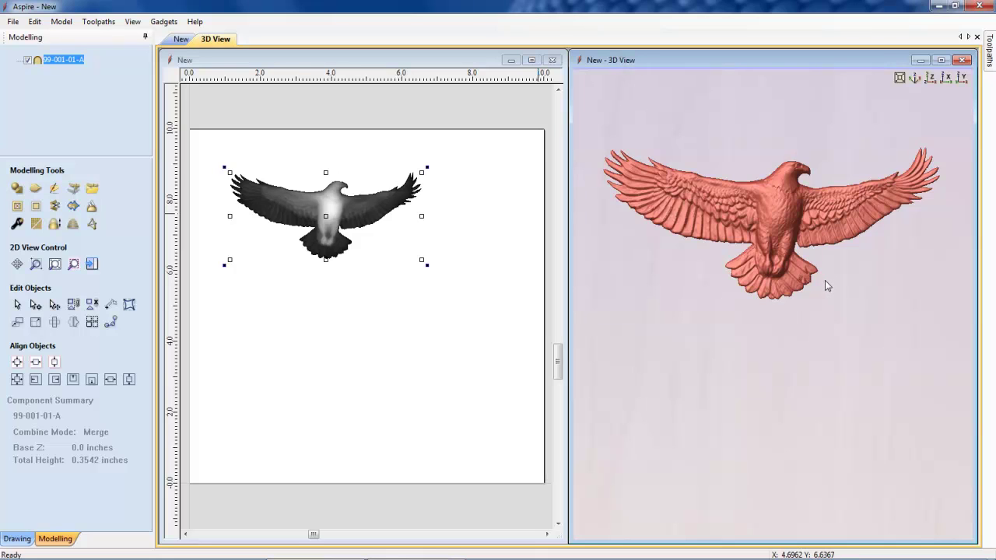
mouse_move(830, 293)
left_mouse_down()
mouse_move(813, 300)
mouse_move(829, 290)
left_mouse_up()
scroll(826, 311, "down", 3)
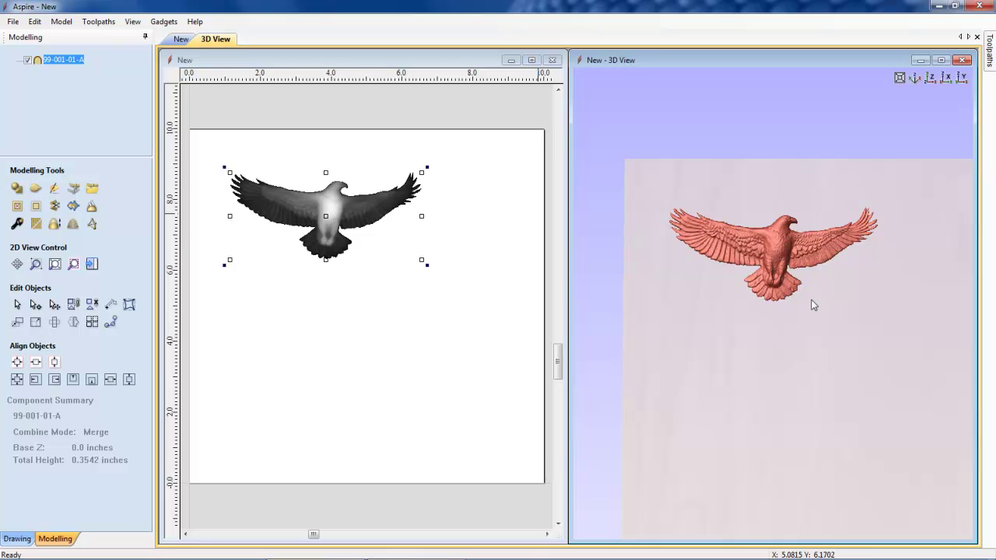
scroll(777, 264, "up", 3)
scroll(776, 264, "up", 3)
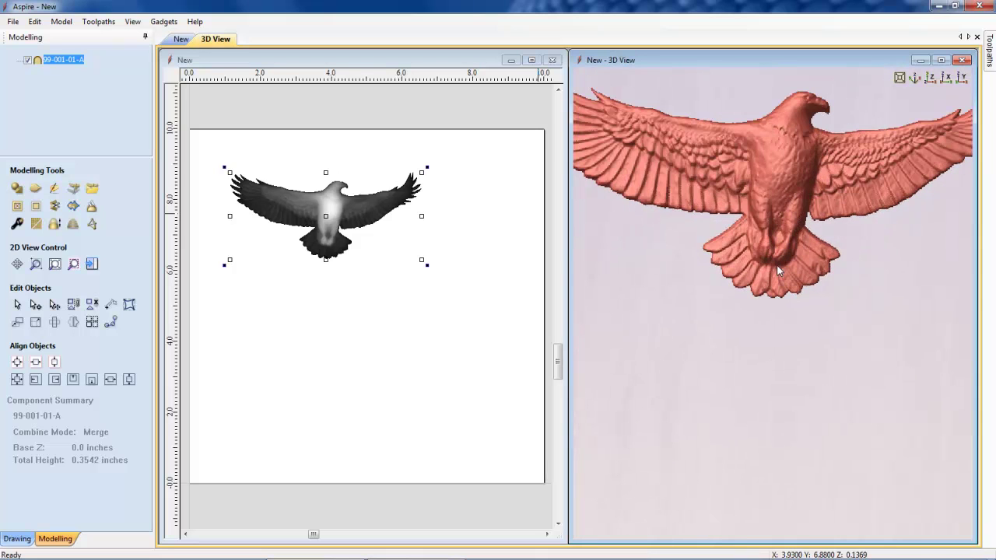
scroll(820, 301, "down", 5)
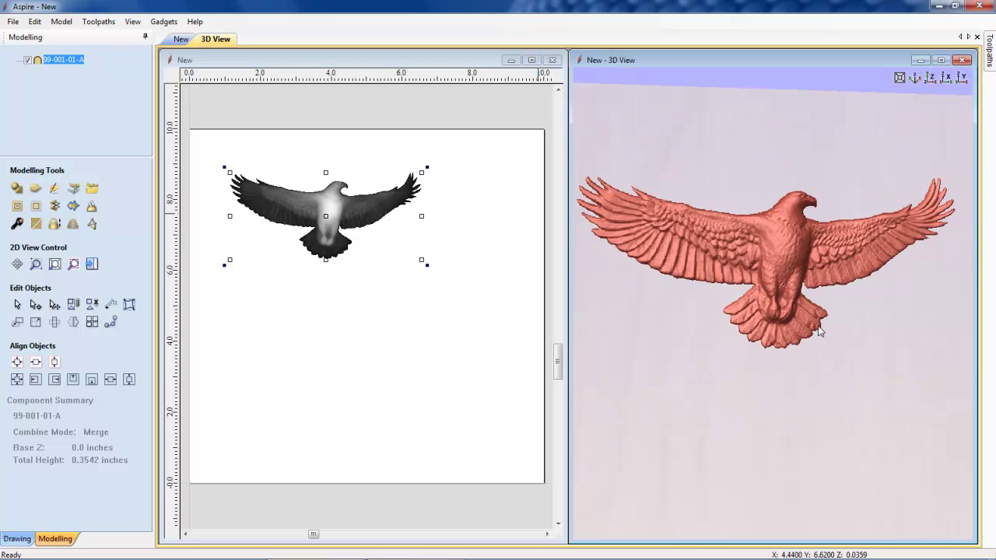
left_click_drag(822, 285, 805, 300)
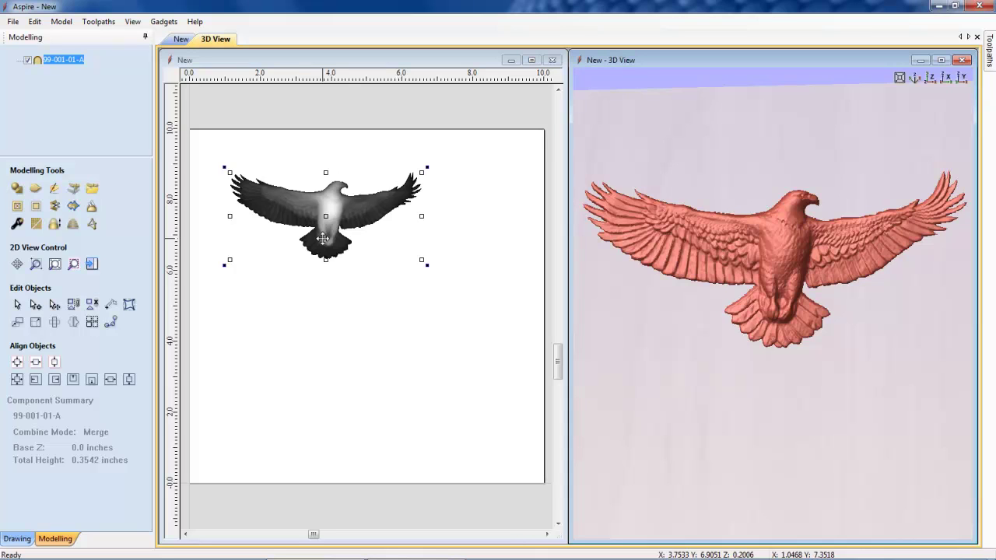
Place a copy of the eagle component directly below the first one in the 2D view.
left_click(351, 302)
left_click(337, 215)
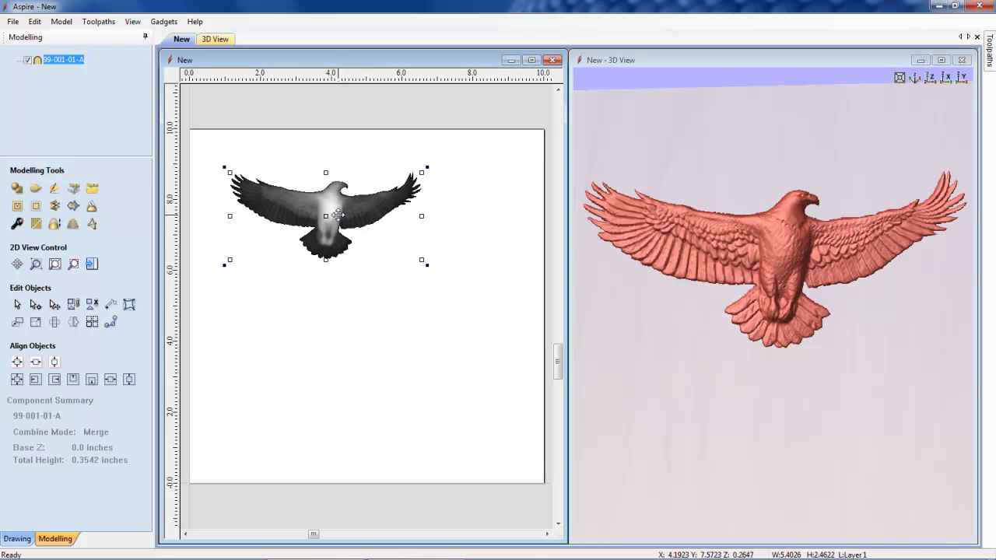
left_click_drag(336, 215, 342, 350, "ctrl")
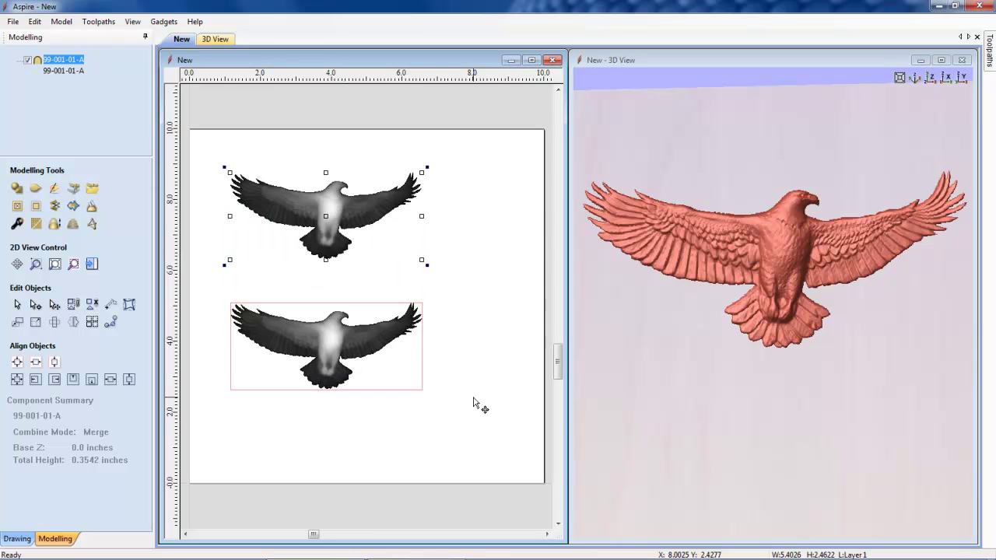
Rename the upper eagle component Original and the lower copy New.
left_click(305, 196)
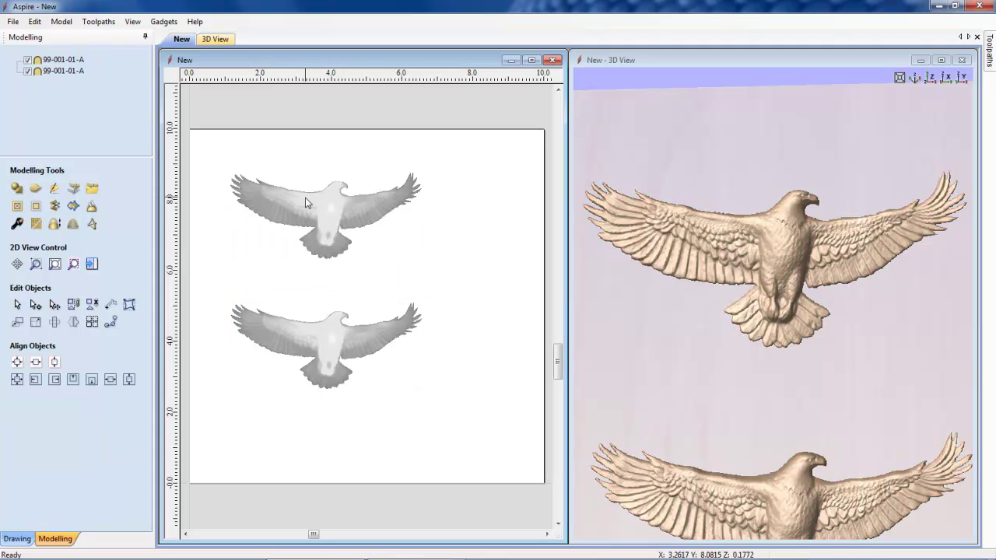
left_click(17, 227)
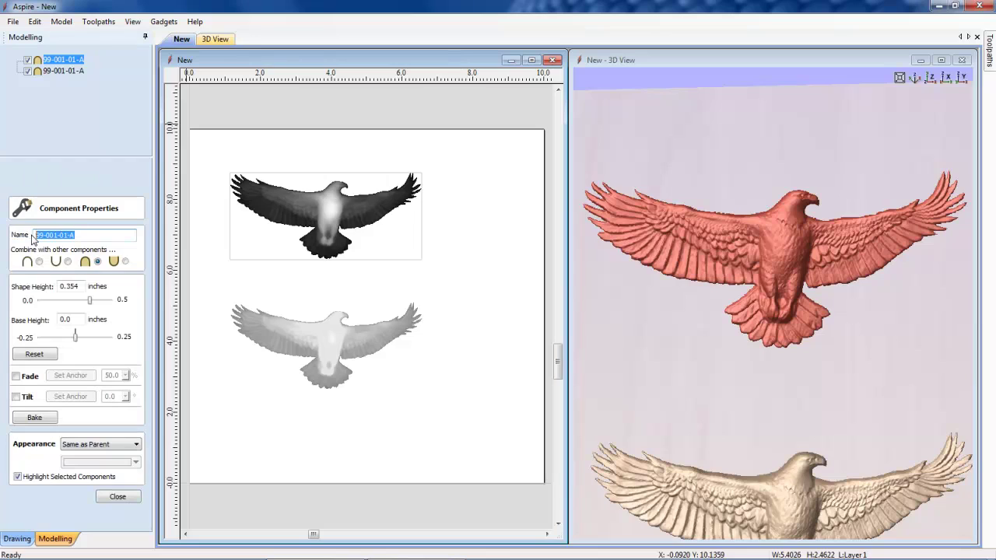
type("Original")
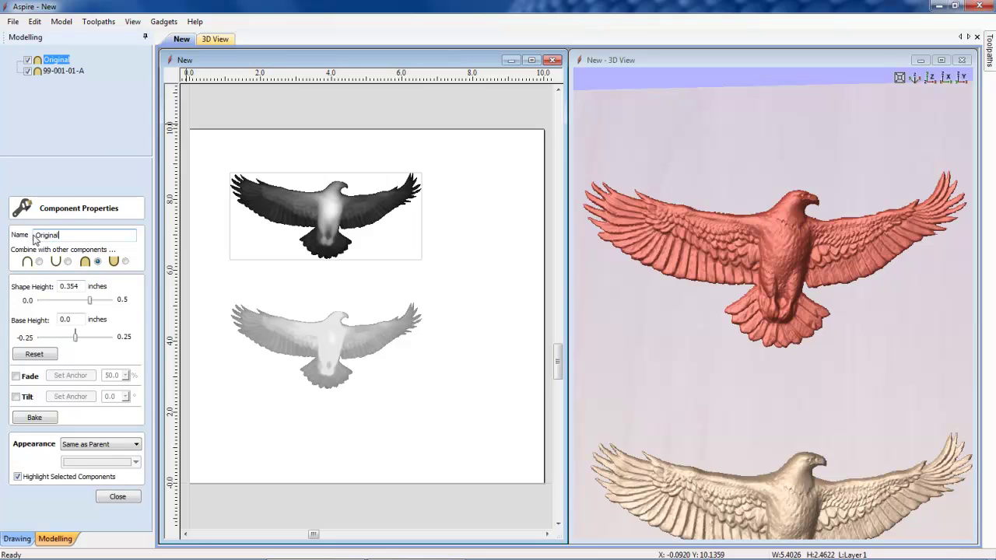
left_click(66, 70)
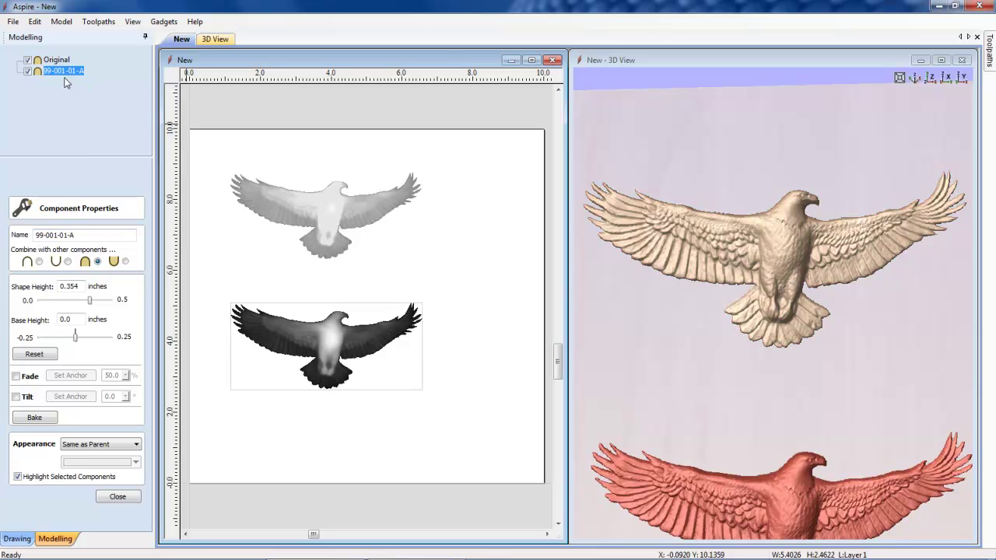
left_click(31, 234)
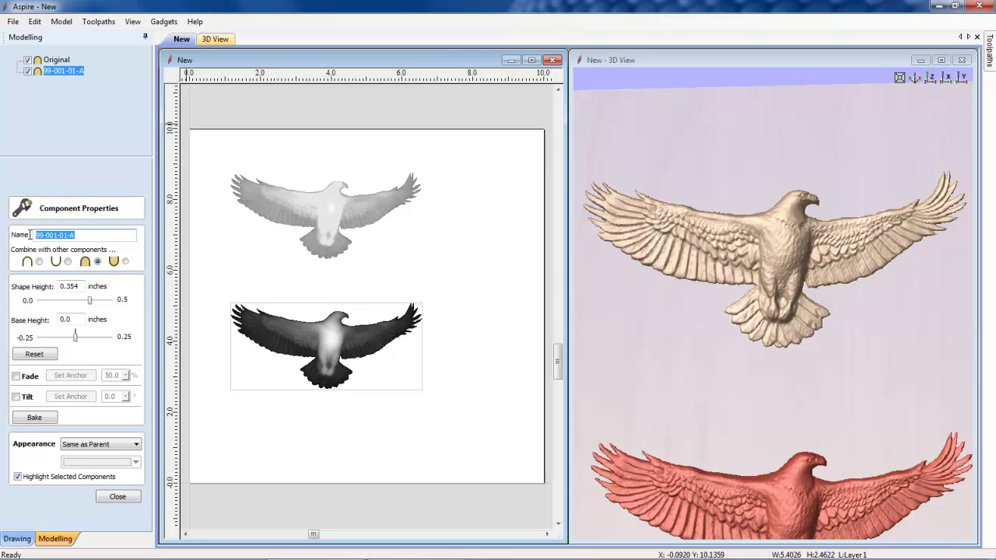
type("New")
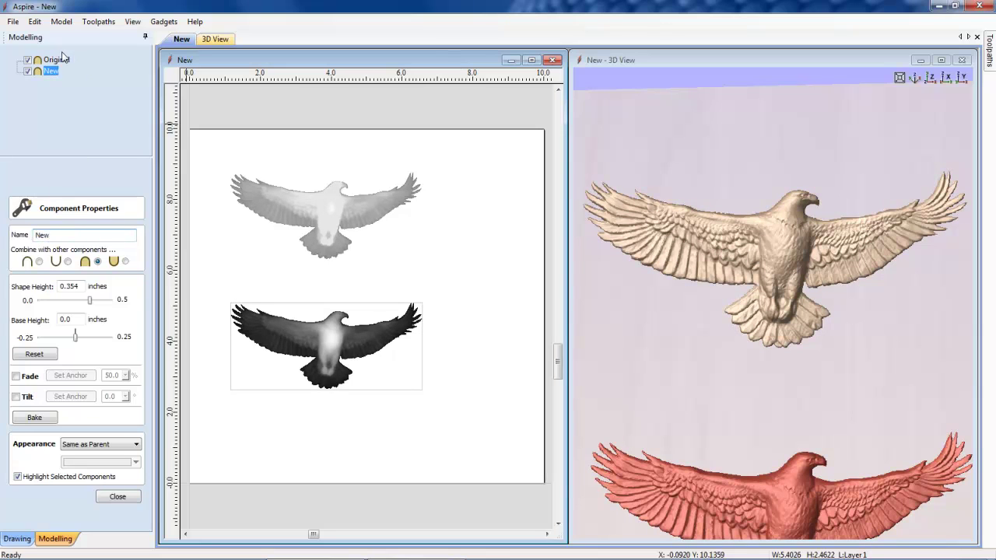
Hide the Original component, then enlarge the New eagle to about 9.4 x 4.3 inches and centre it on the job area.
left_click(62, 60)
left_click(28, 60)
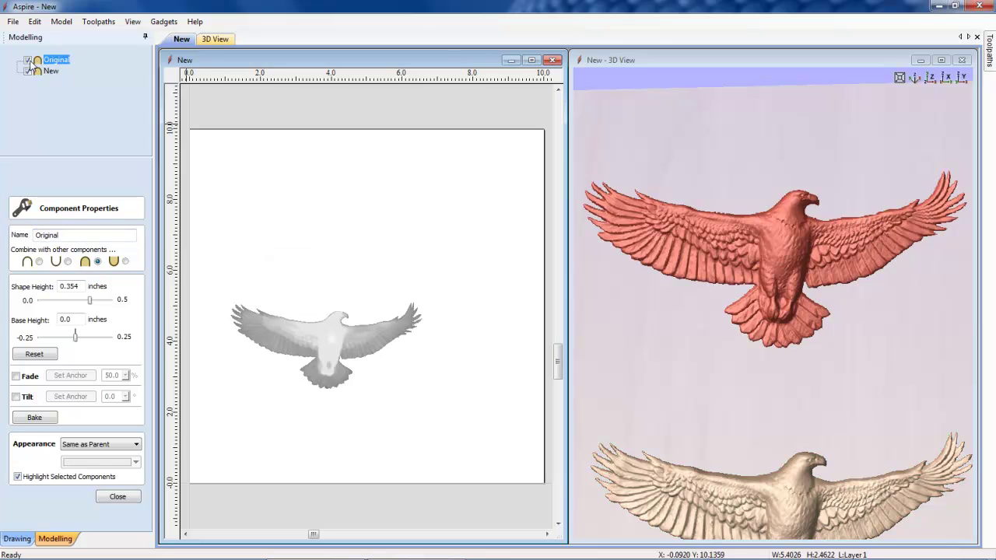
left_click(337, 331)
left_click(337, 331)
left_click_drag(337, 330, 328, 286)
left_click_drag(402, 336, 482, 400)
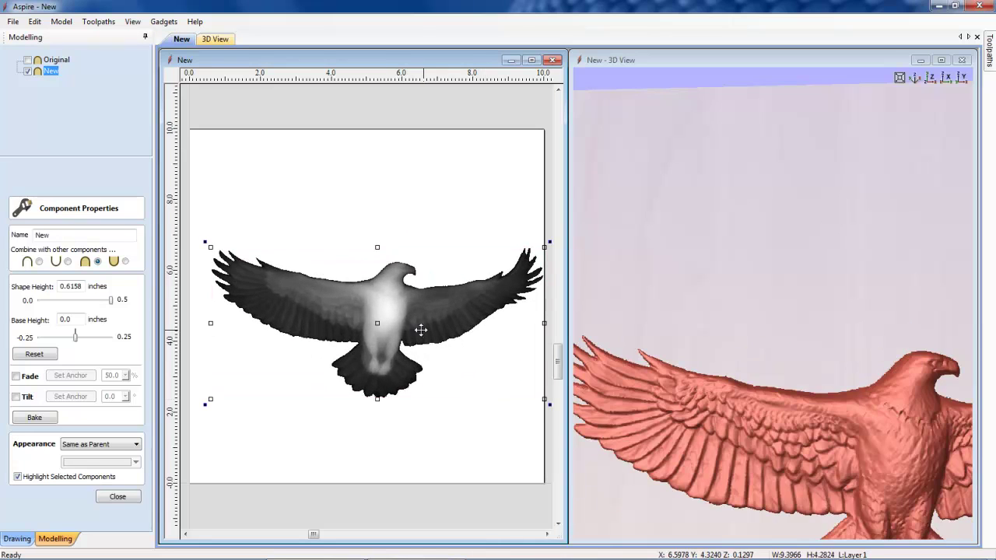
left_click_drag(417, 329, 410, 328)
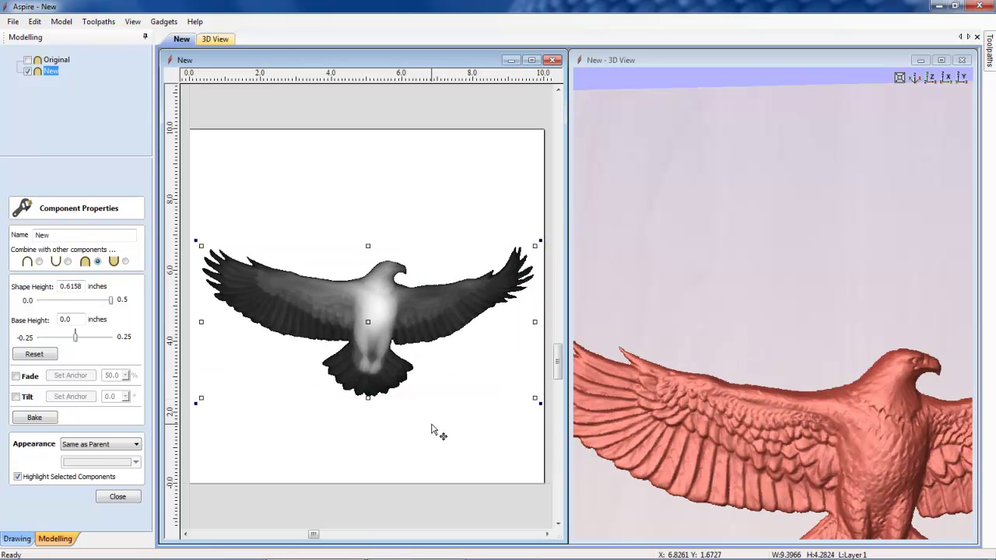
left_click(923, 116)
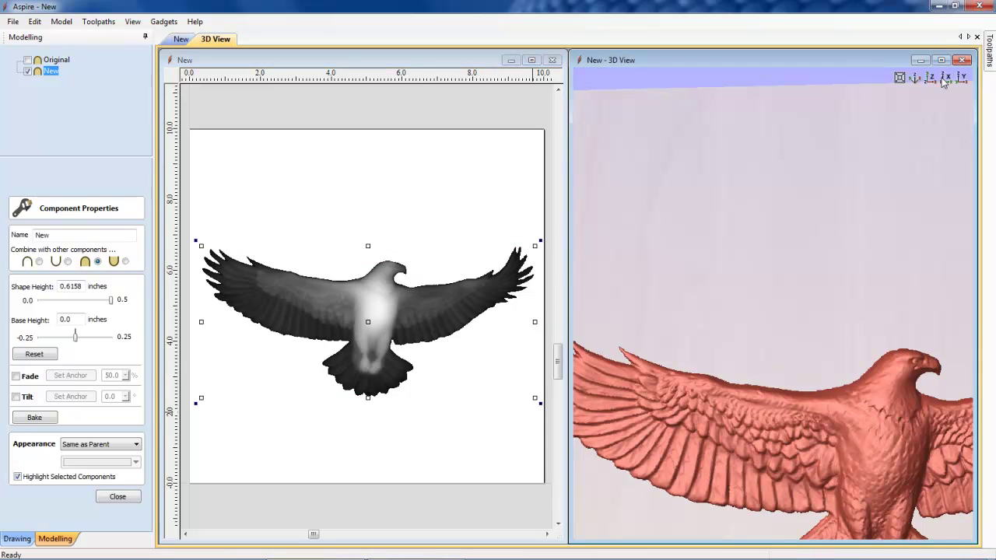
left_click(934, 79)
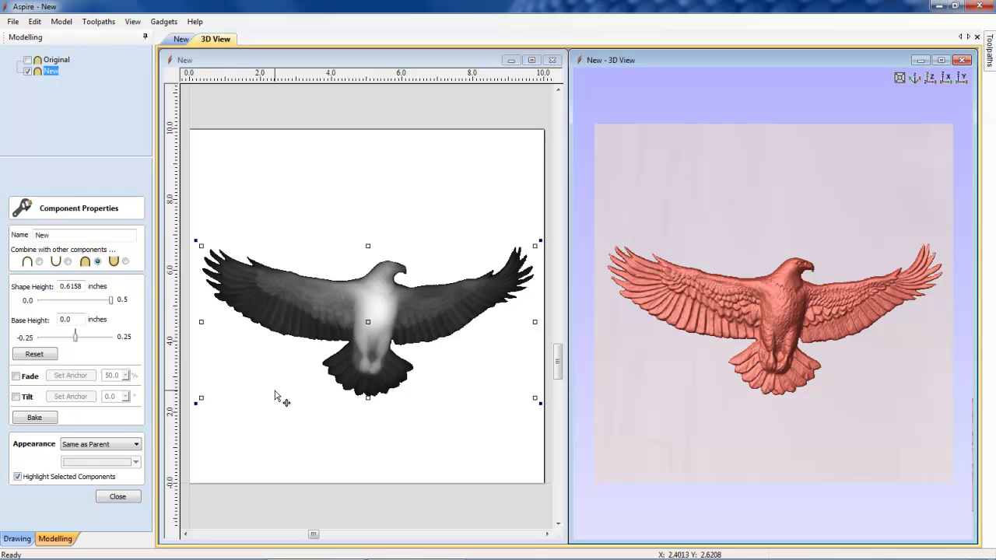
left_click(117, 496)
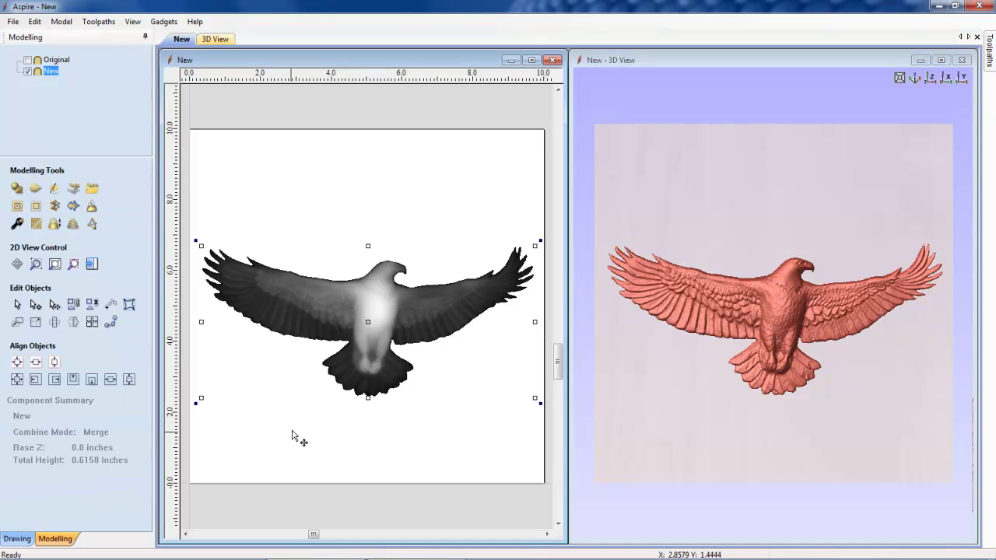
Draw a closed polyline around the eagle's head, body and tail, cutting across both wing roots.
left_click(18, 538)
left_click(91, 172)
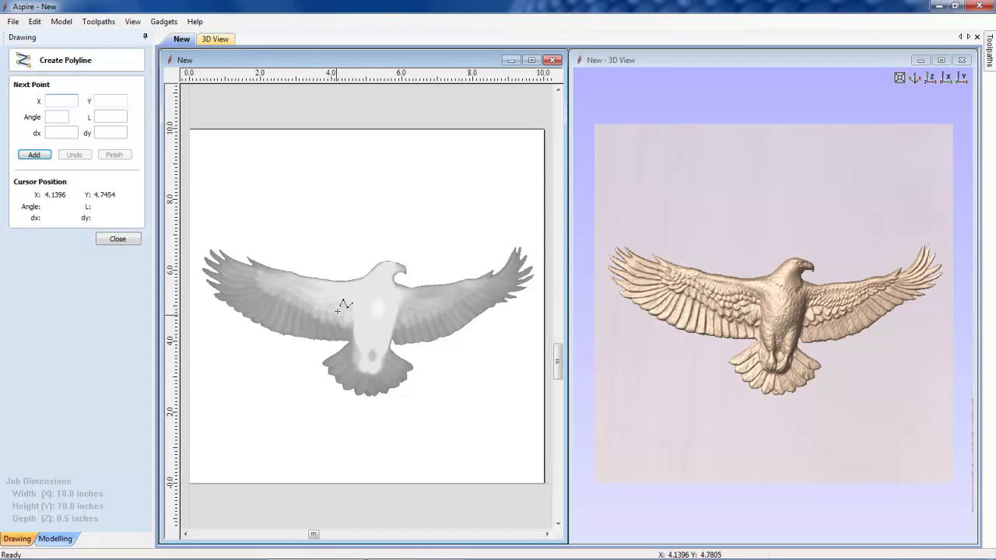
left_click(348, 341)
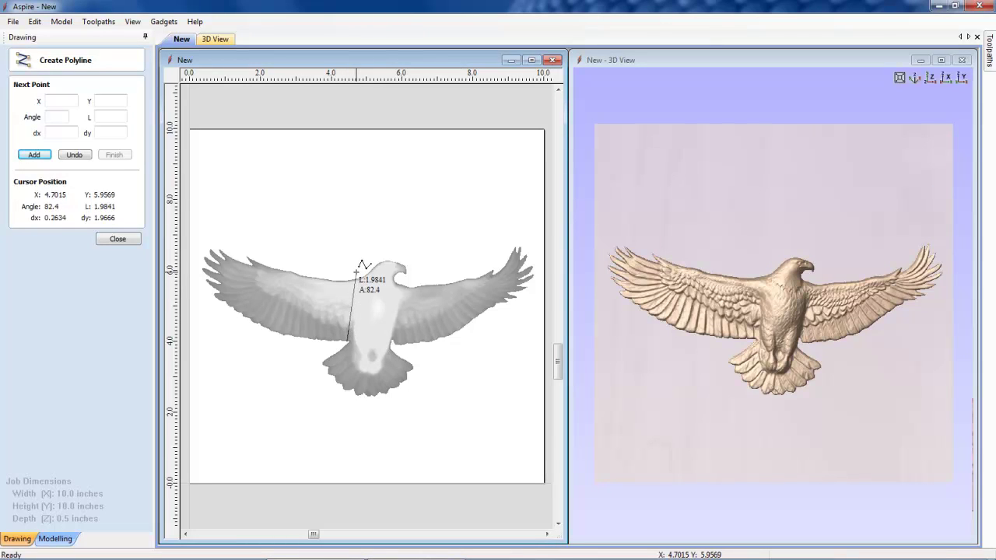
left_click(356, 275)
left_click(386, 251)
left_click(419, 258)
left_click(408, 281)
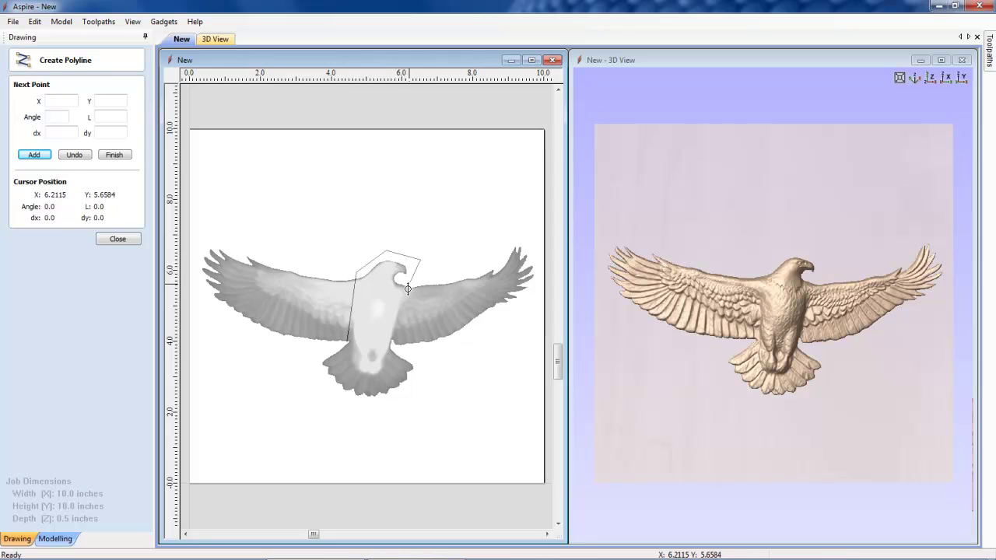
key("Escape")
left_click(396, 344)
left_click(430, 365)
left_click(363, 426)
left_click(292, 366)
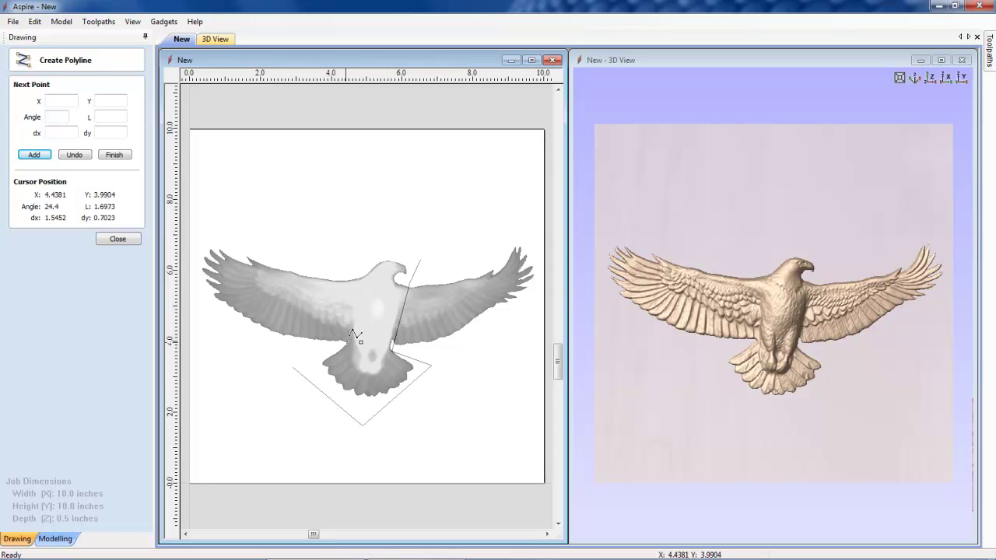
left_click(352, 336)
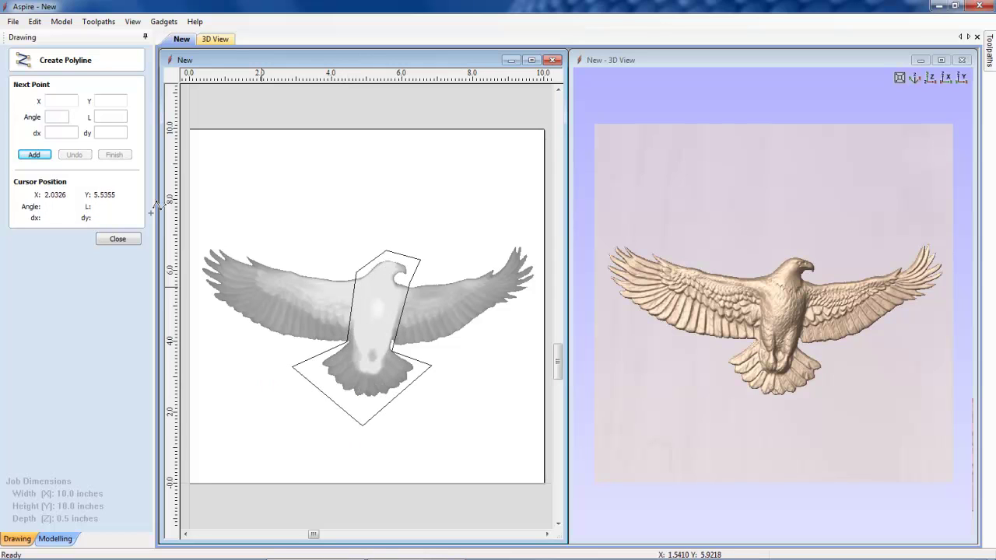
left_click(102, 240)
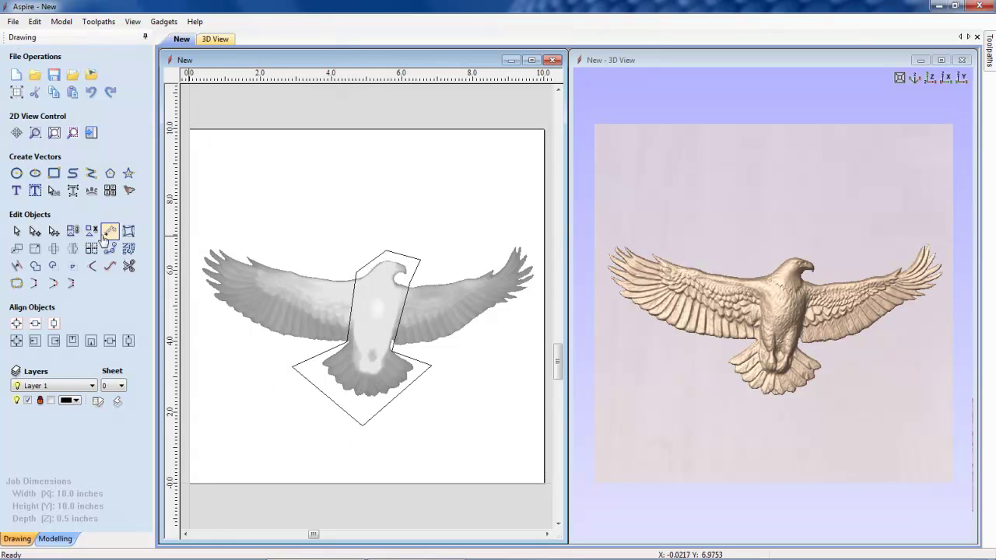
Split the New component along the closed polyline to separate the body and tail from the wings, and select the wings piece.
left_click(378, 347)
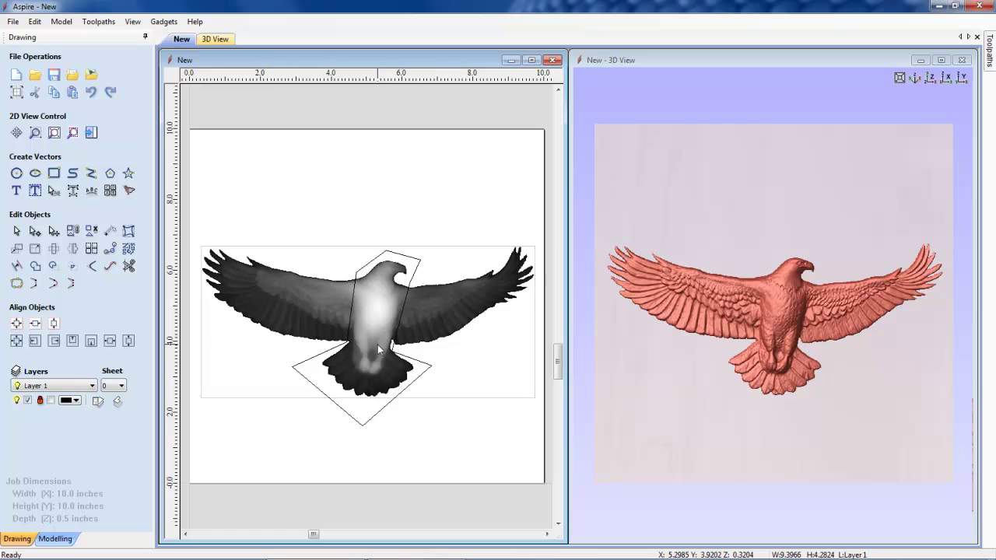
left_click(419, 274)
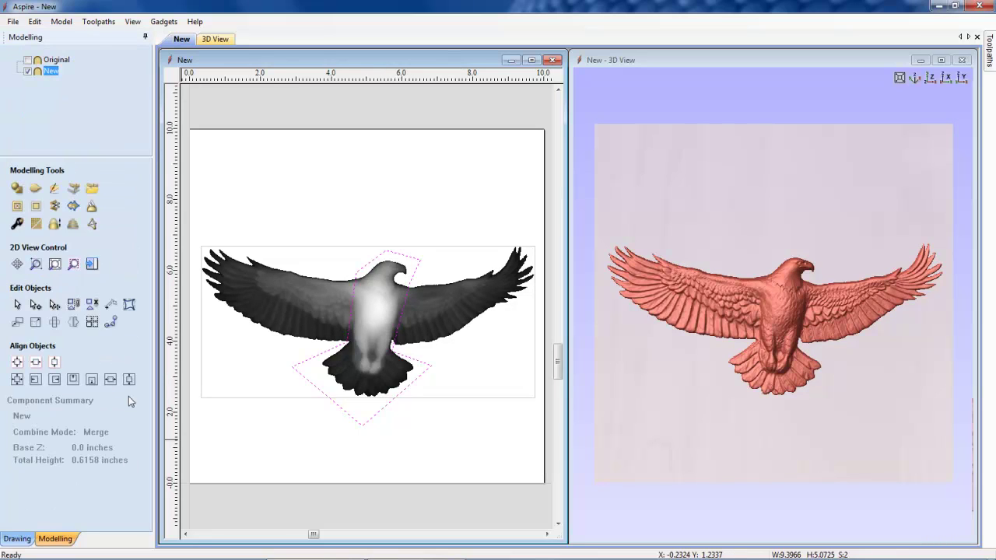
left_click(55, 206)
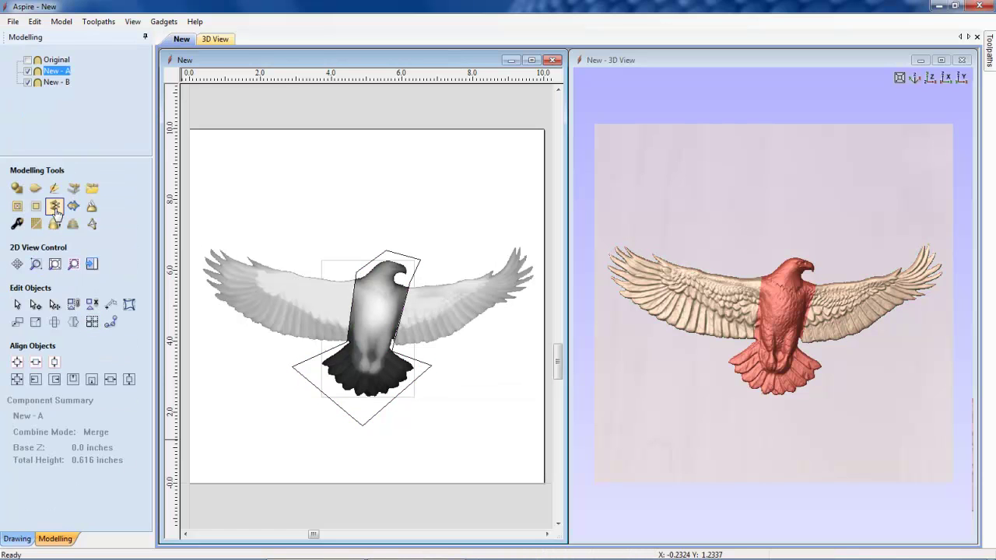
left_click(440, 333)
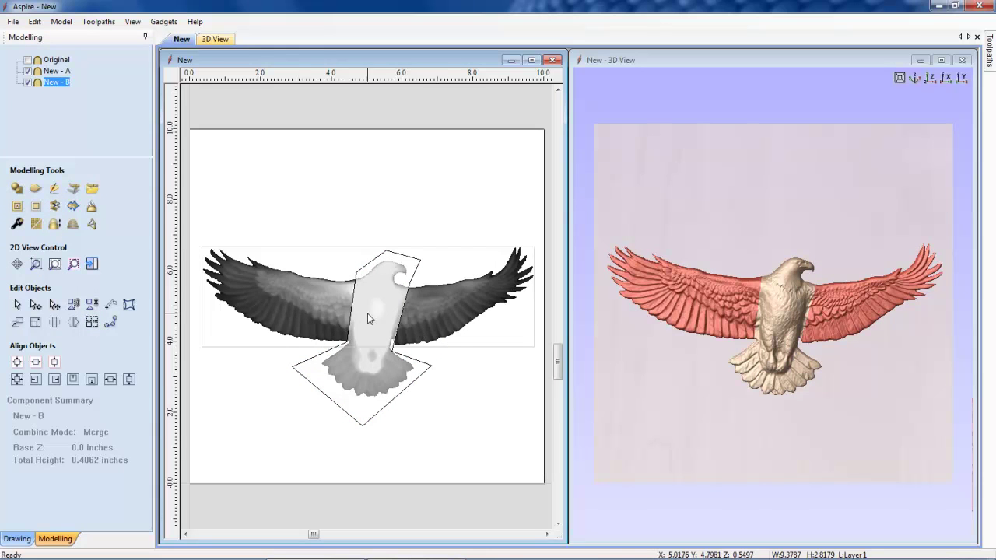
Move the body and tail component straight down, clear of the wings, to the lower edge of the job area.
left_click(369, 319)
left_click(416, 319)
left_click(382, 319)
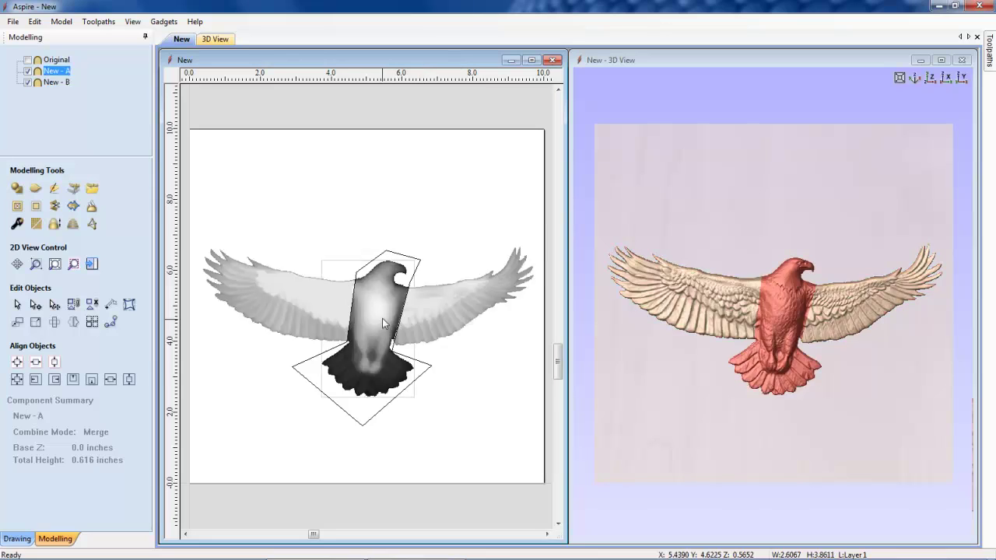
left_click_drag(381, 320, 379, 406)
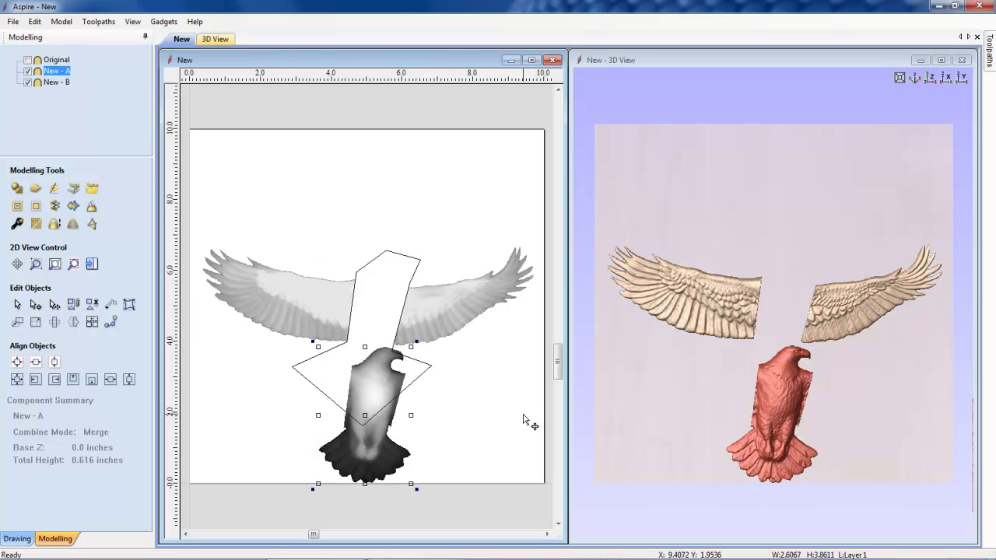
Move the wings component up, well clear of the body, and delete the closed polyline used for the split.
left_click(461, 311)
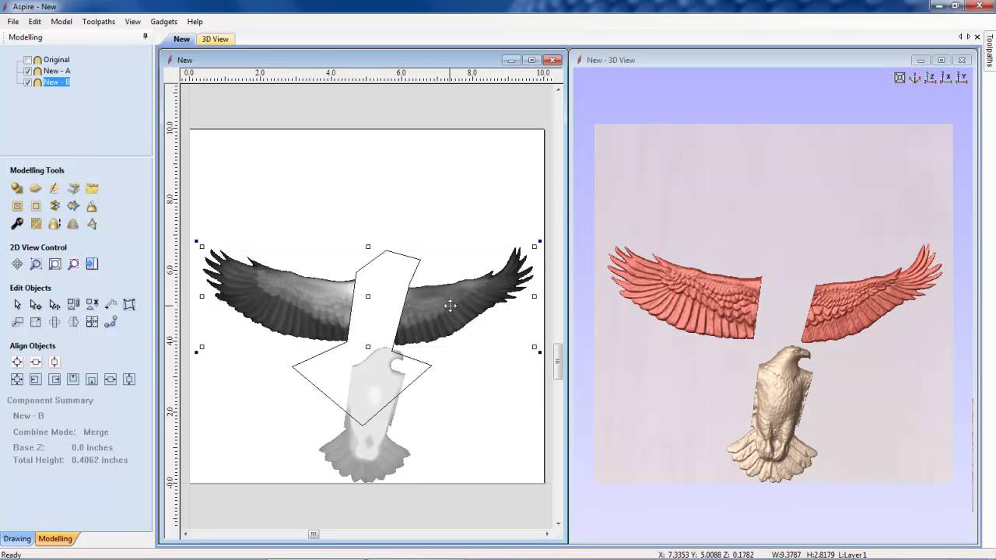
key("ctrl+z")
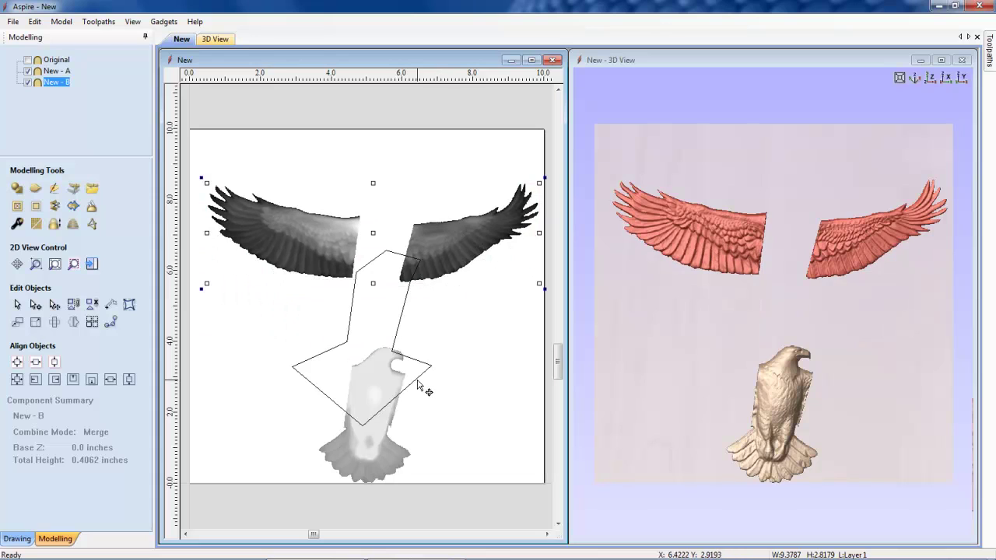
left_click(470, 233)
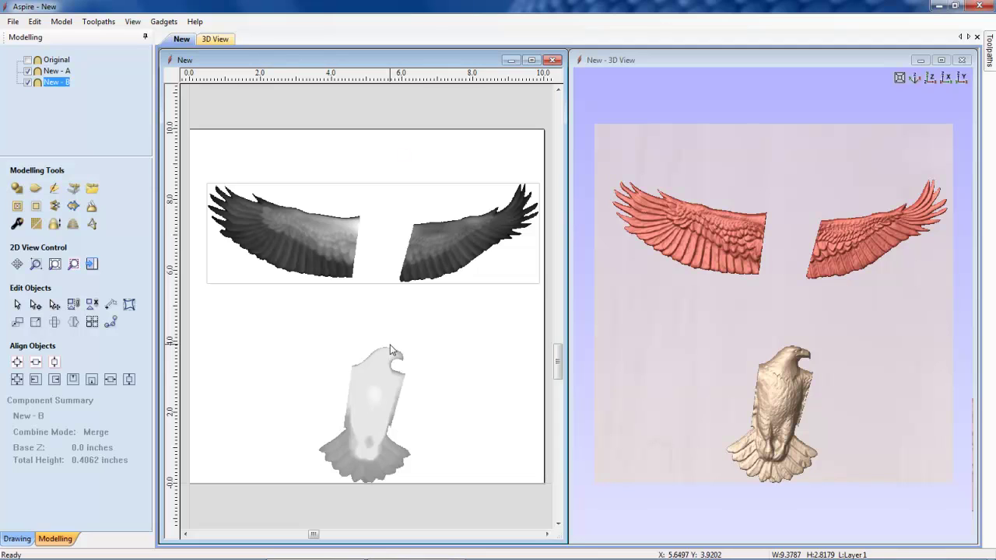
left_click(306, 334)
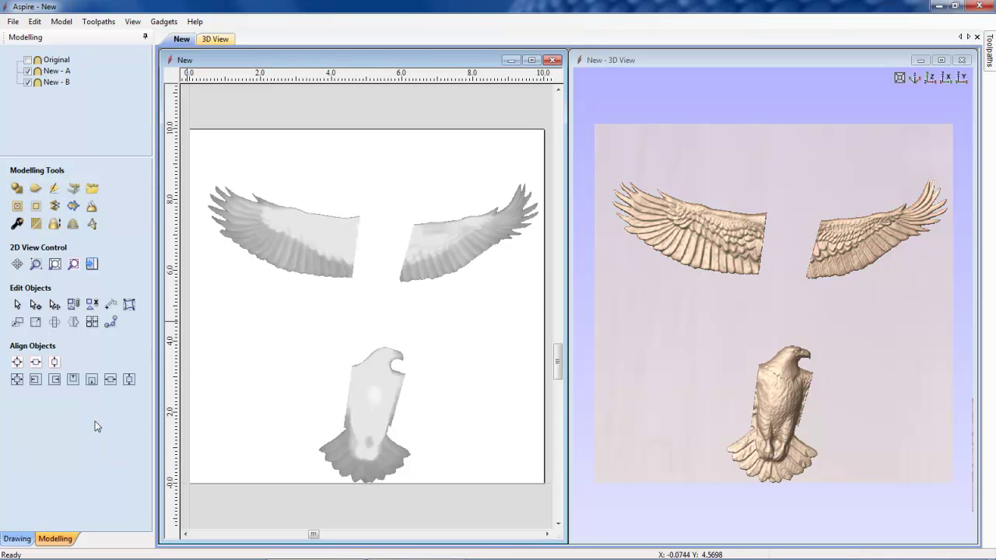
Draw a slanted open line through the gap between the two wings, ending at about X 5.0, Y 4.5.
key("F9")
left_click(91, 180)
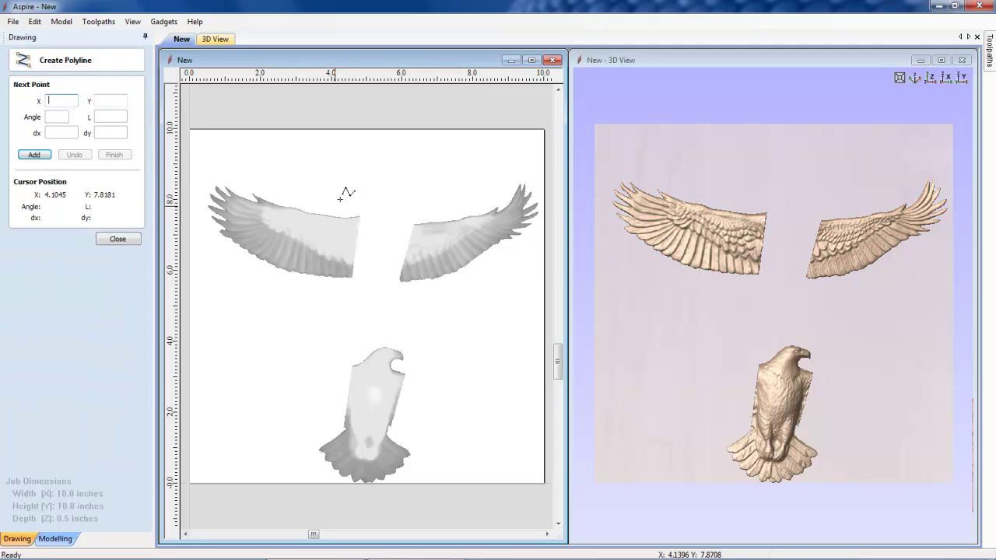
left_click(389, 177)
left_click(369, 322)
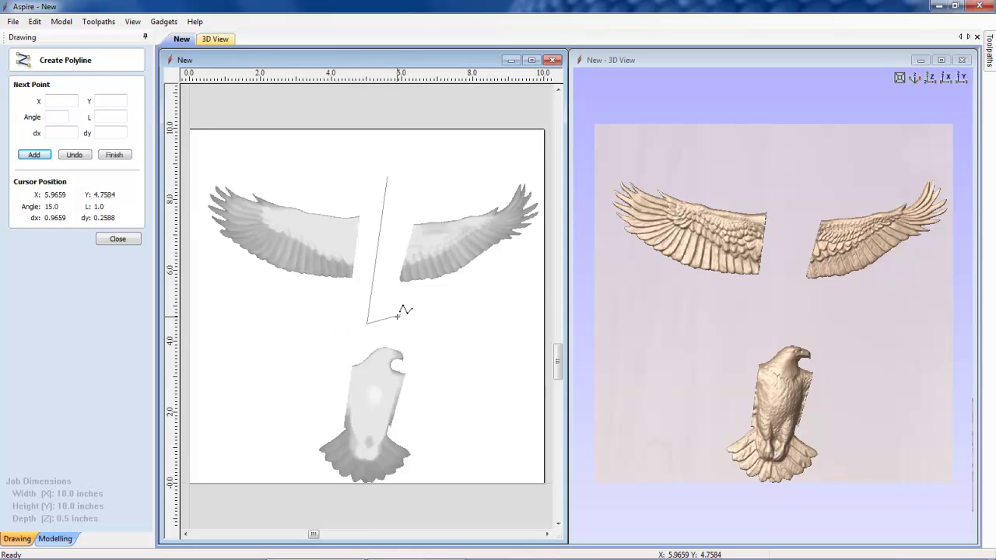
key("Escape")
Split the wings component along the slanted line into separate left and right wings.
left_click(401, 286)
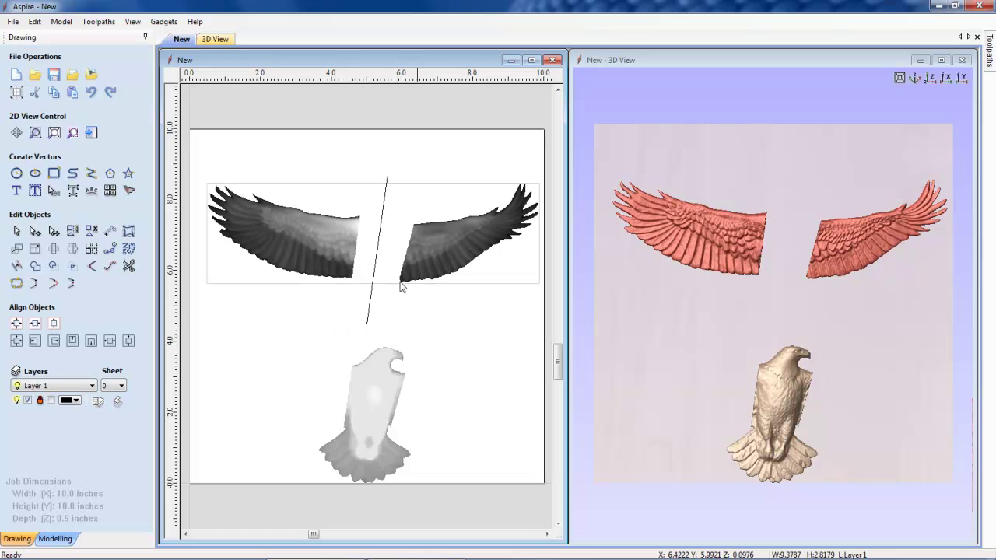
left_click(368, 315, "shift")
key("F10")
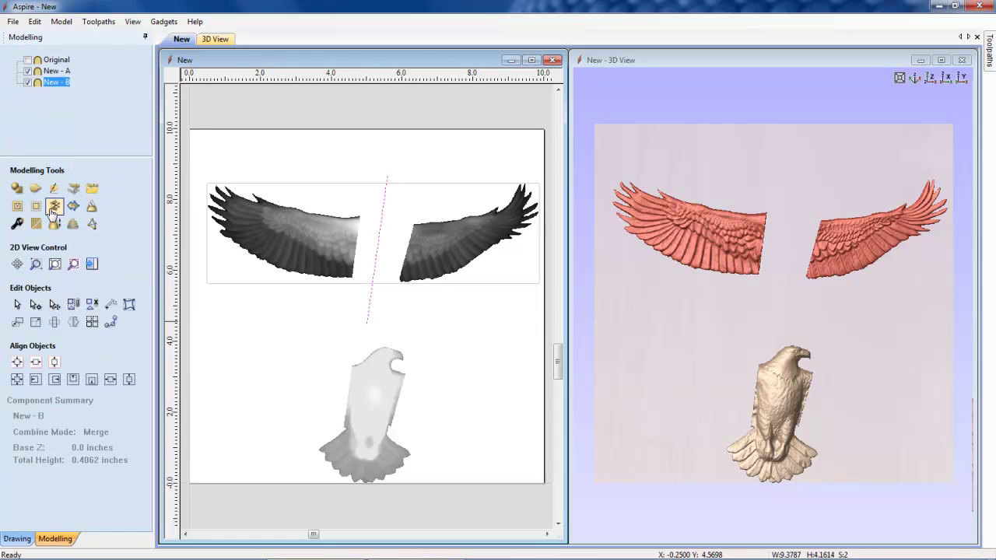
left_click(54, 206)
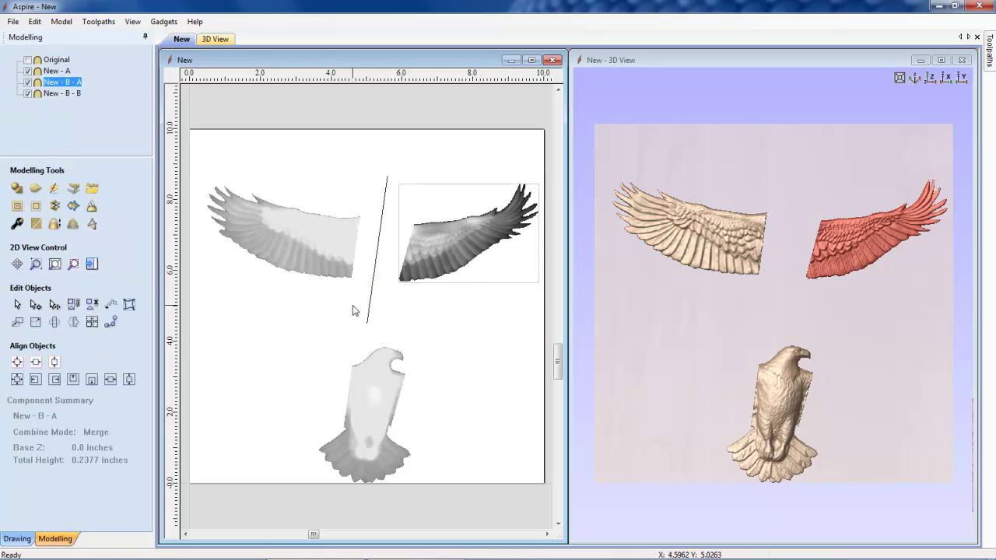
Delete the right wing component and the slanted dividing line.
left_click(285, 253)
left_click(482, 249)
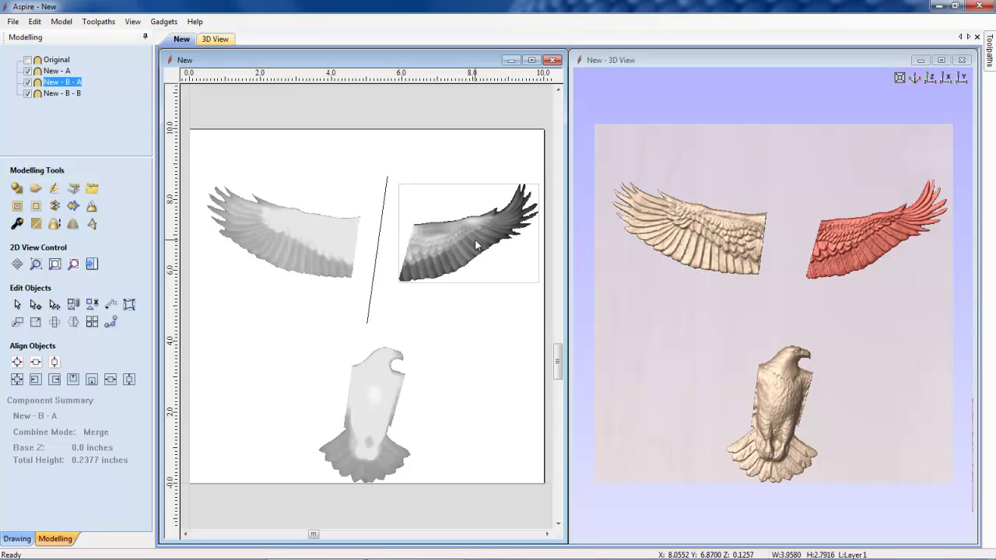
key("Delete")
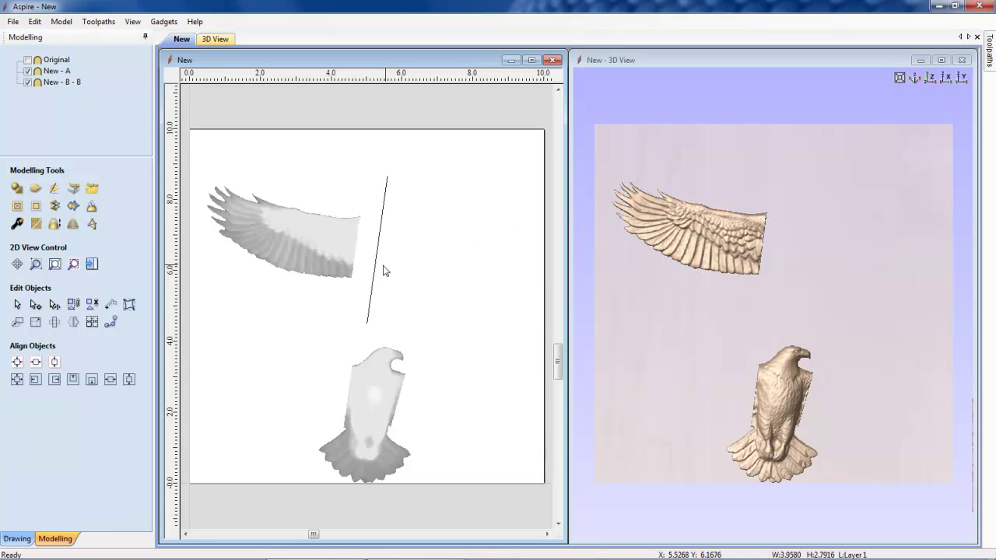
left_click(376, 271)
key("Delete")
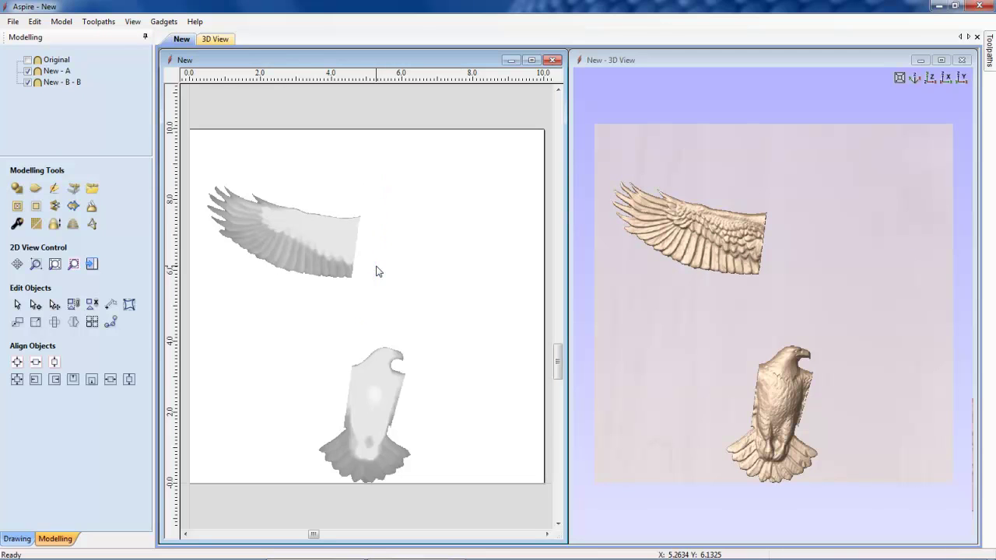
Move the body component up towards the wing and rotate it slightly so that the eagle stands upright.
left_click(318, 257)
left_click(381, 393)
left_click(382, 394)
left_click_drag(381, 394, 382, 341)
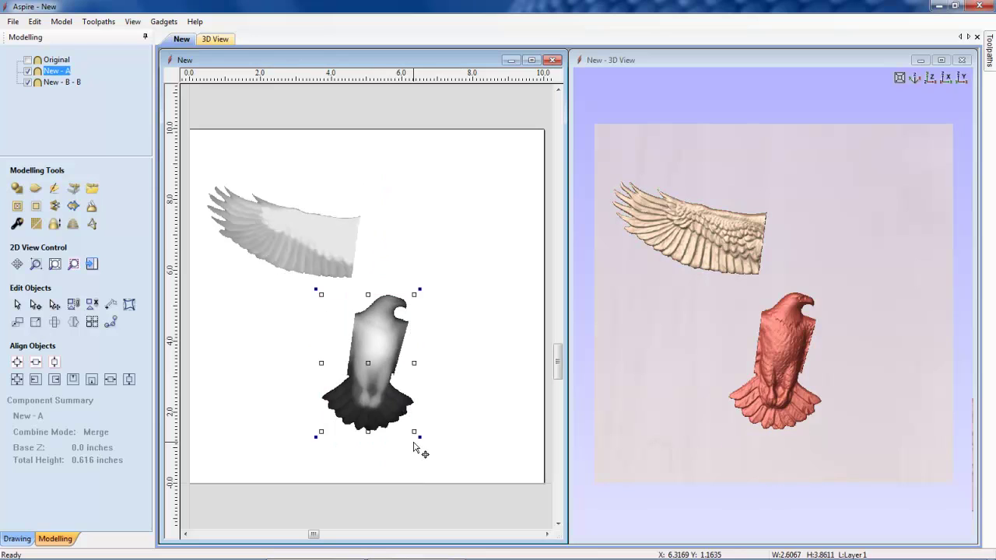
left_click_drag(422, 449, 434, 437)
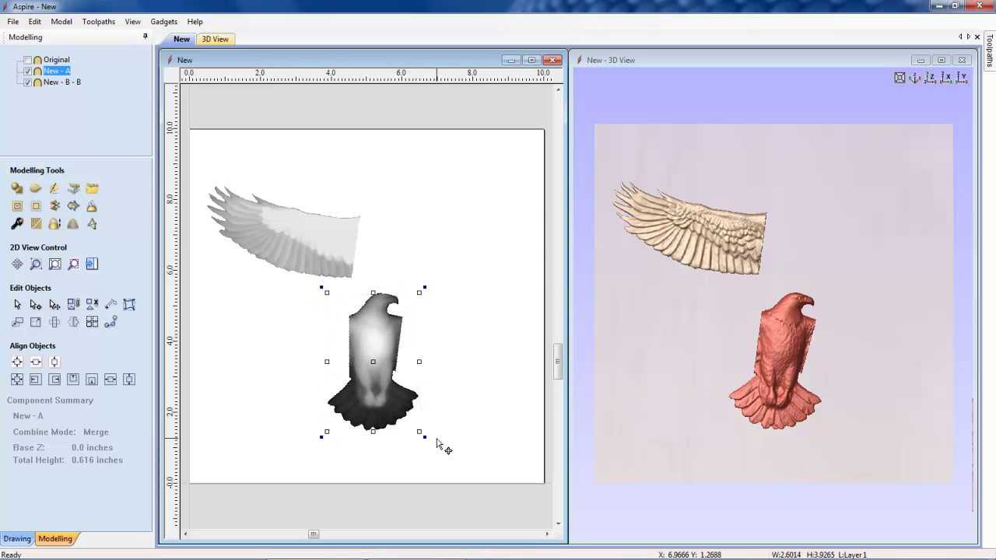
left_click_drag(420, 434, 454, 433)
key("Escape")
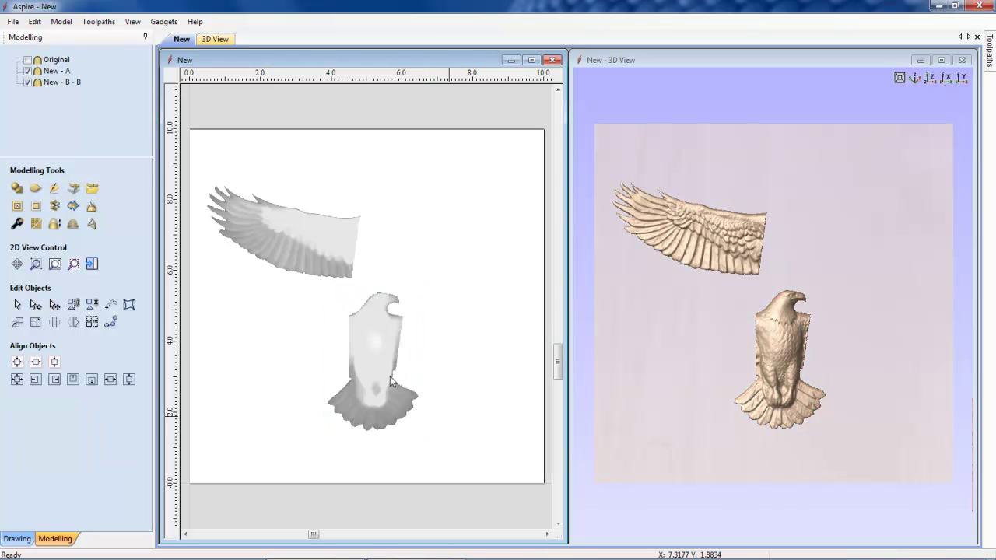
Move the left wing slightly up and create a bounding box distortion envelope around it.
left_click(281, 232)
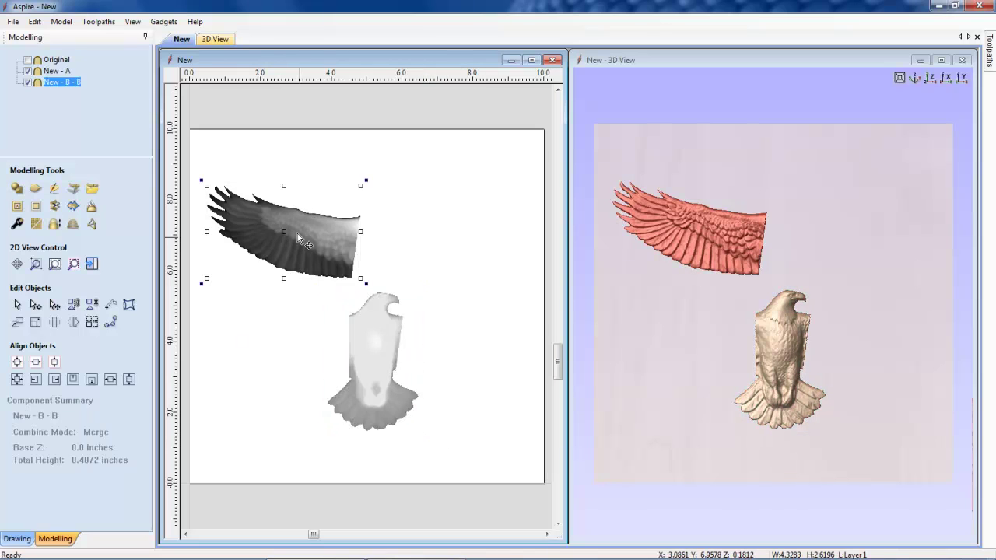
left_click_drag(299, 238, 296, 216)
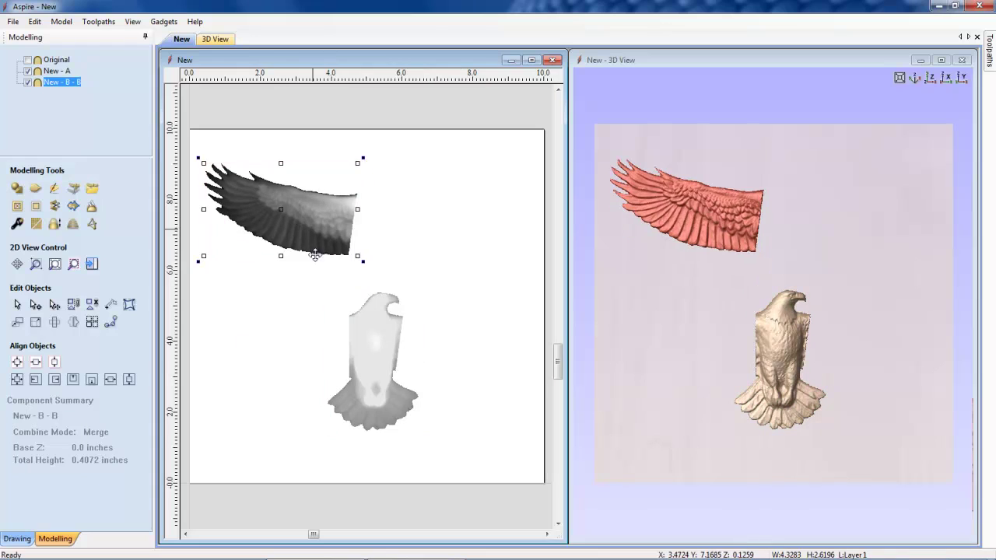
left_click(129, 304)
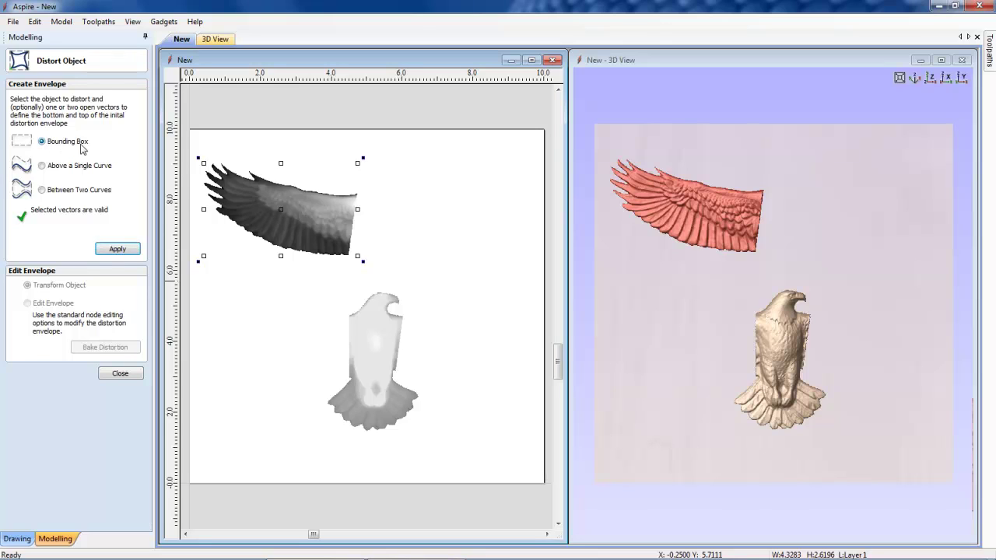
left_click(117, 250)
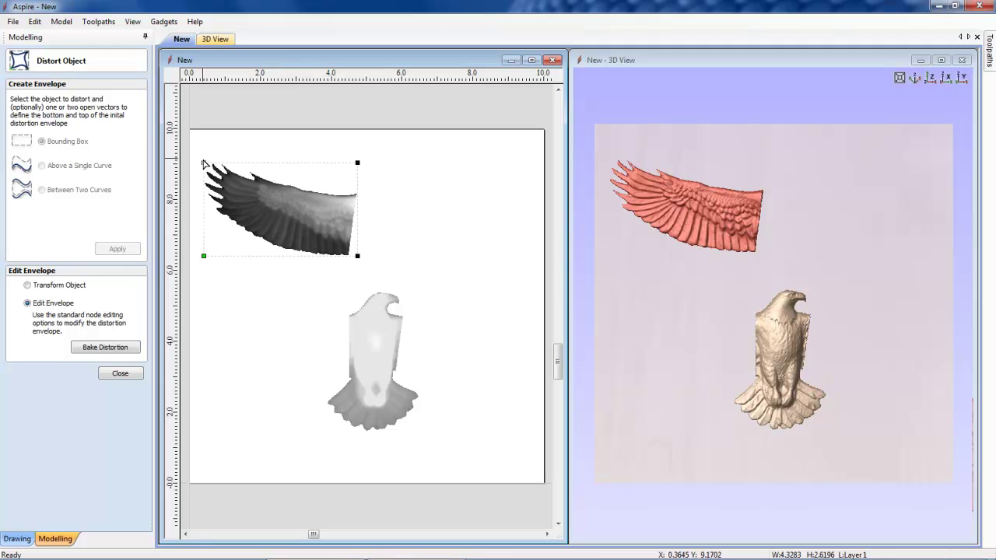
Curve the envelope's upper edge and raise its outer upper corner to bend the wing tip upward, making the wing about 4.34 x 3.0 inches.
mouse_move(204, 257)
left_mouse_down()
mouse_move(199, 296)
mouse_move(204, 256)
left_mouse_up()
key("c")
left_click_drag(251, 162, 251, 184)
left_click_drag(311, 161, 314, 176)
left_click_drag(207, 165, 254, 178)
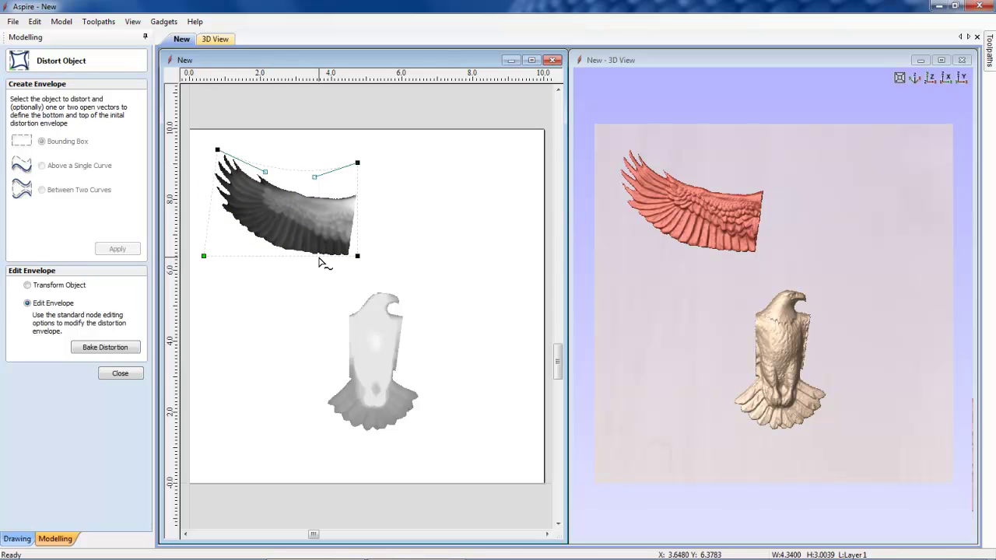
left_click(120, 374)
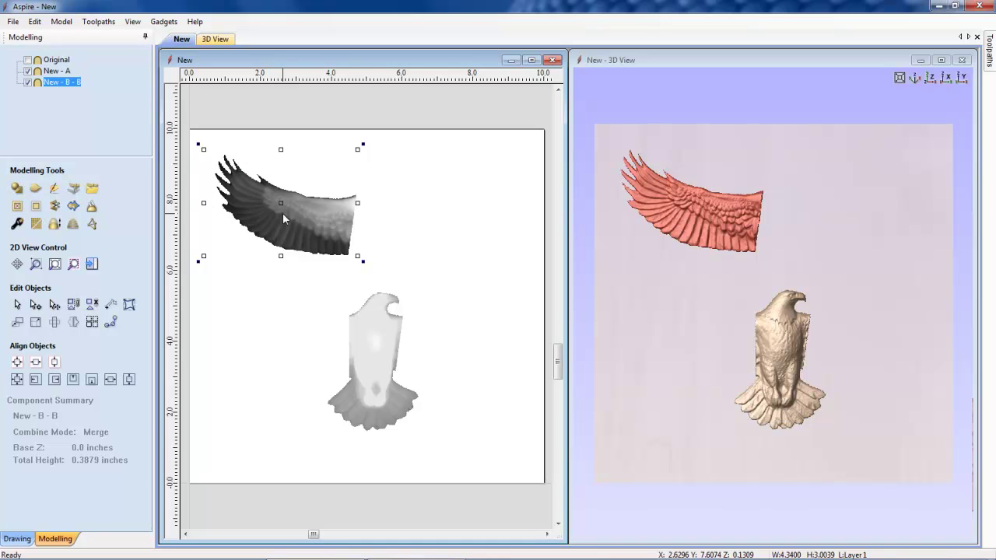
Mirror the reshaped left wing to the right to form a matching right wing.
left_click(73, 323)
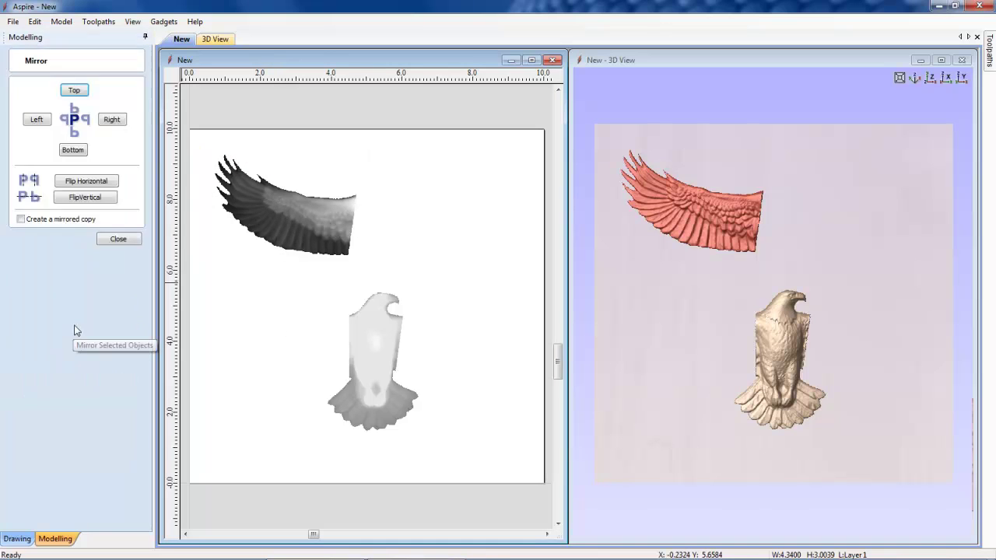
left_click(115, 121)
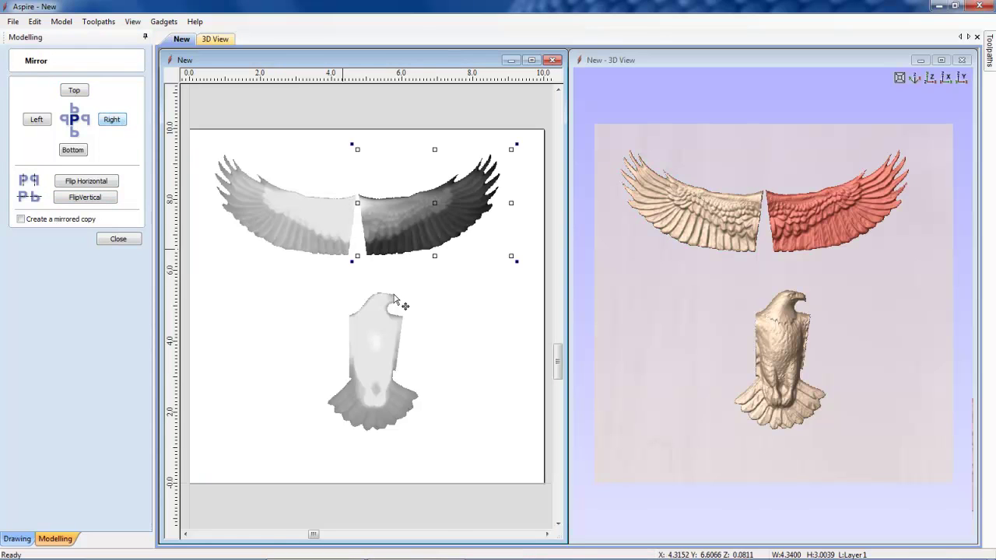
left_click(420, 298)
left_click(311, 229)
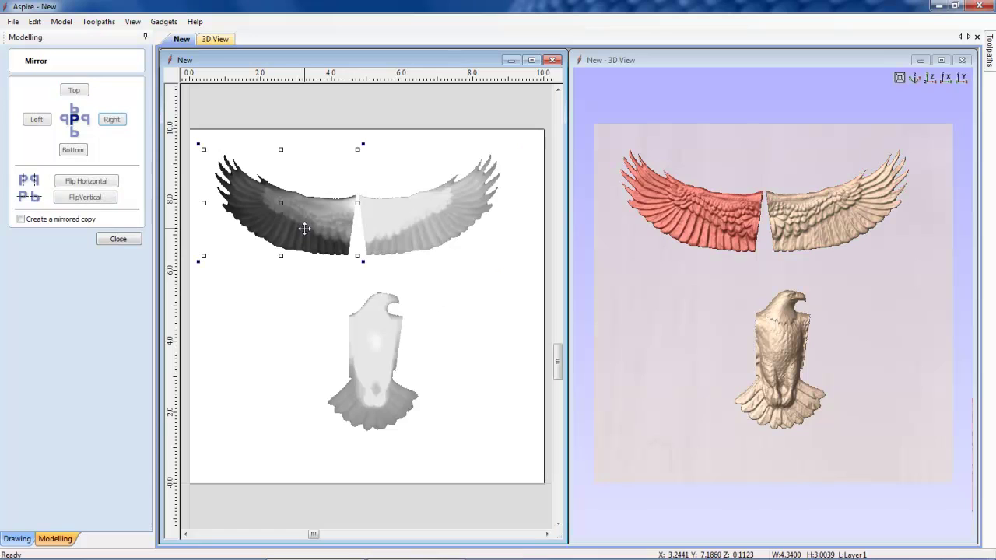
Move the body component up between the two wings, centred on the gap, and check the fit in 3D.
left_click(383, 346)
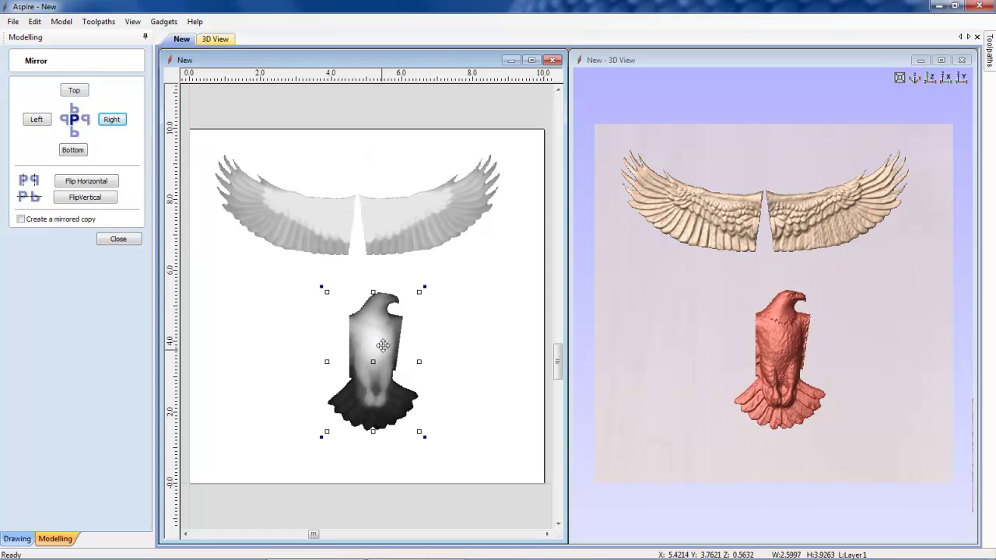
left_click_drag(383, 345, 368, 233)
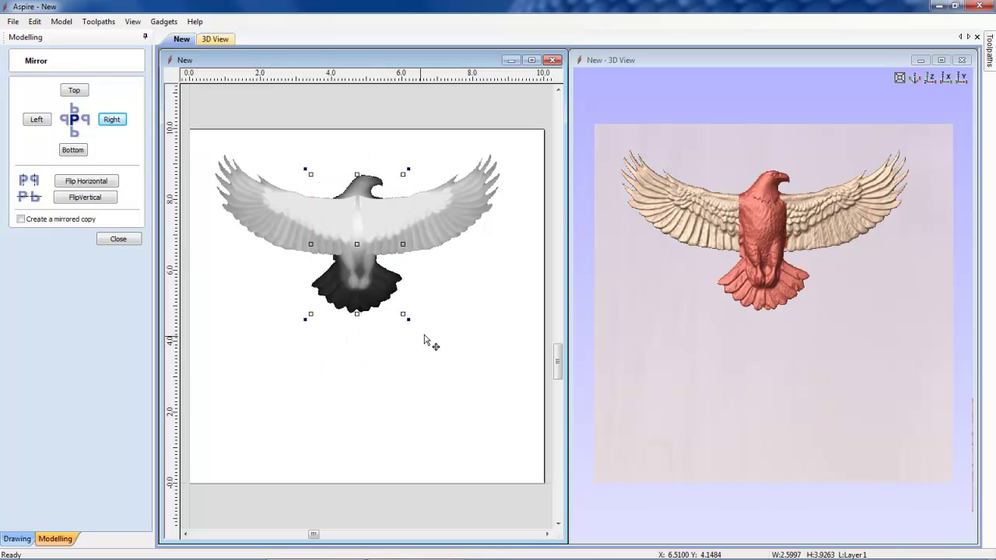
left_click_drag(669, 280, 821, 255)
scroll(821, 255, "up", 6)
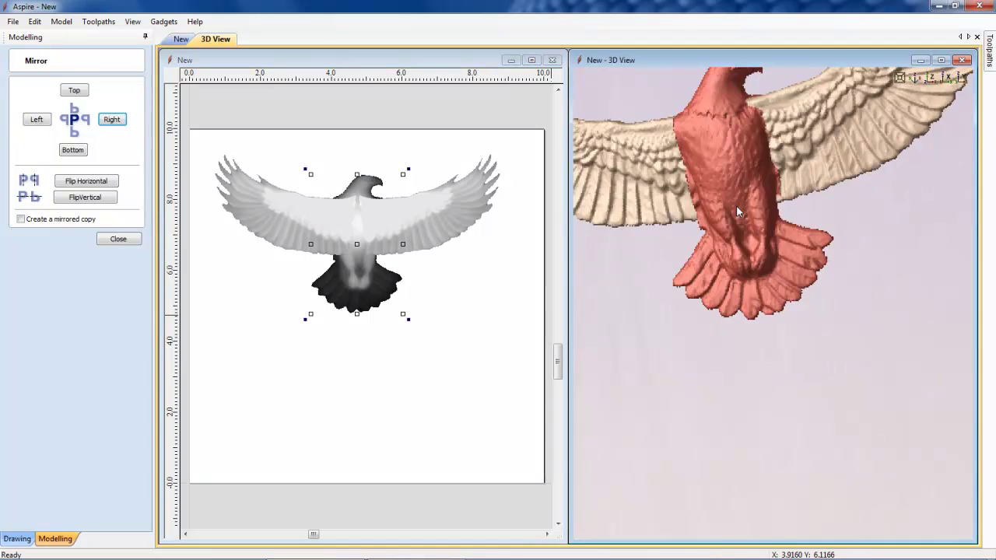
scroll(769, 254, "down", 6)
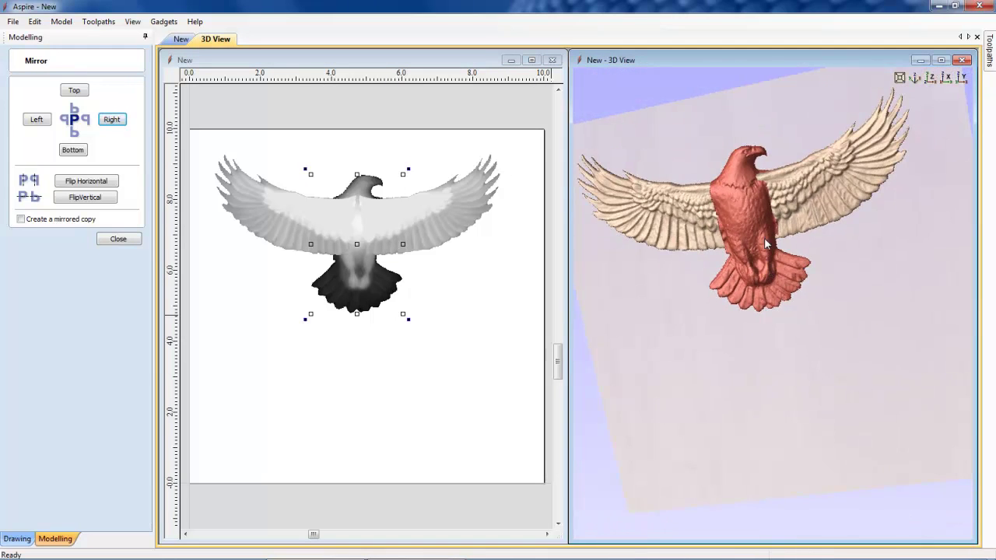
left_click_drag(767, 243, 692, 280)
Nudge the left wing outward to the left by about 0.2 inches, keeping its root on the body.
left_click(427, 234)
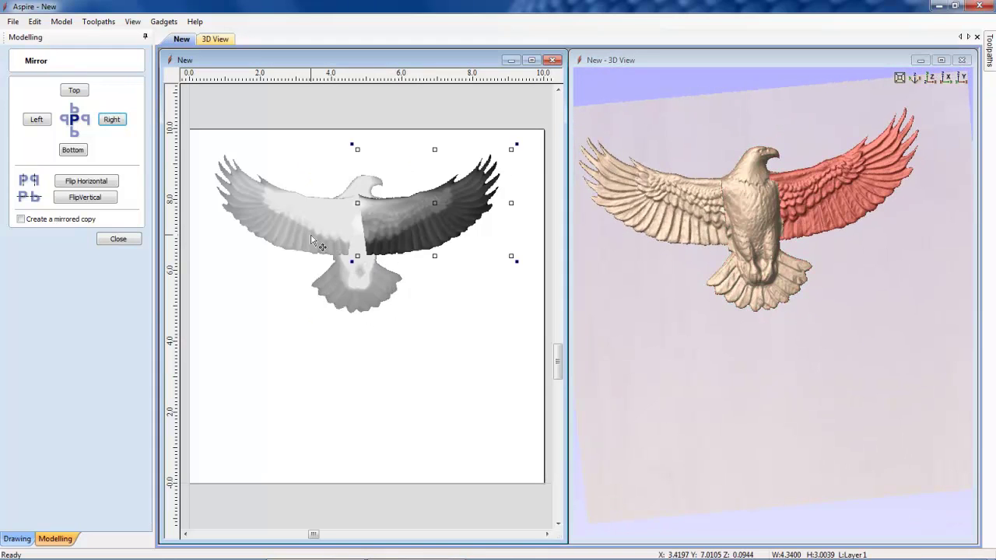
left_click(314, 242)
key("Left")
key("Left")
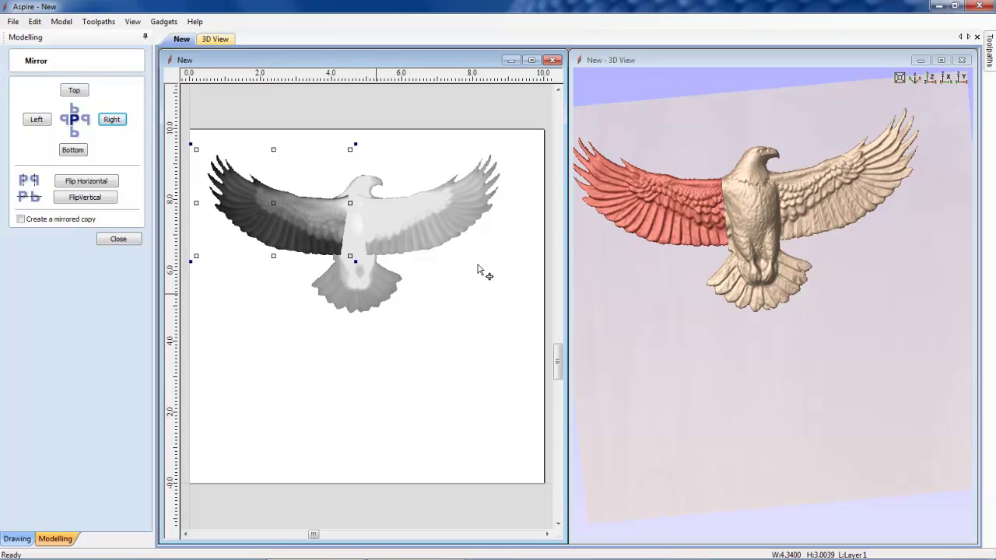
Nudge the right wing outward by about 0.2 inches so that its root meets the body's right side.
left_click(398, 218)
left_click(400, 218)
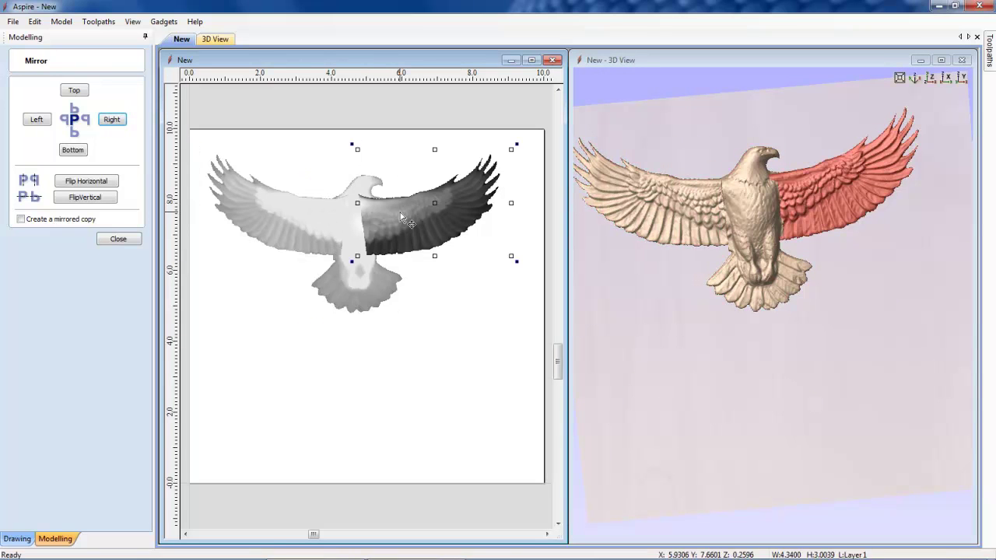
key("Right")
key("Right")
key("Right")
key("Right")
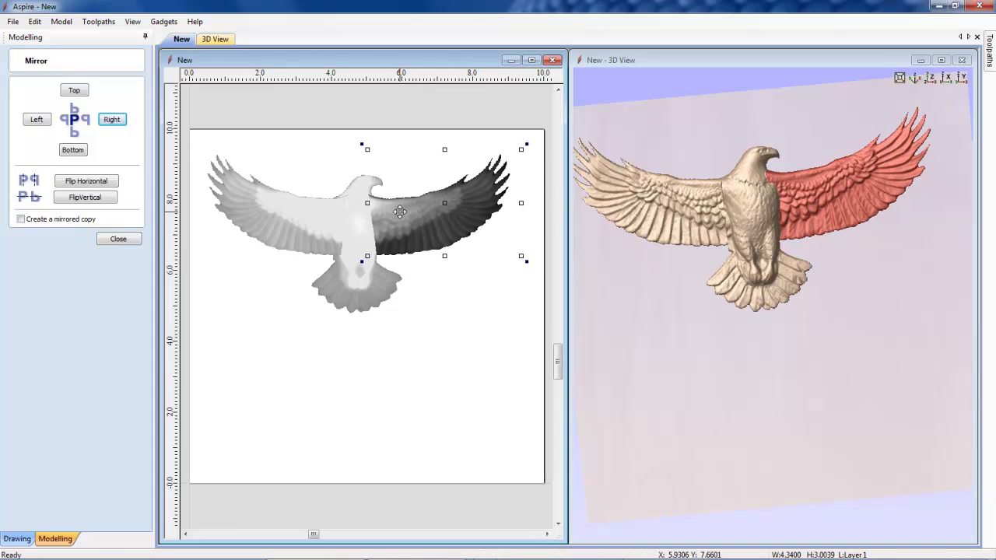
key("Left")
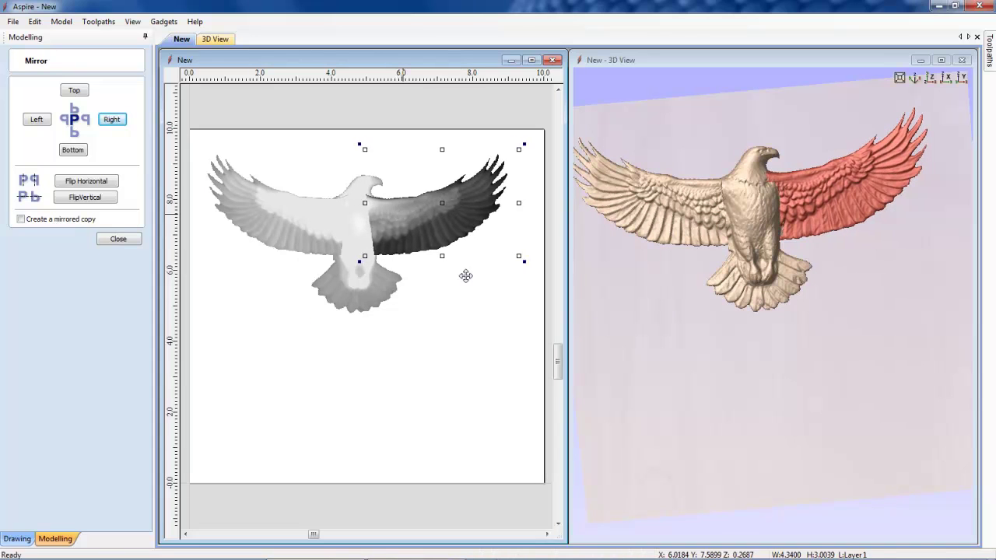
Check the wing joints in 3D, finish mirroring, and bake the body and both wings into a single component.
left_click_drag(778, 345, 722, 350)
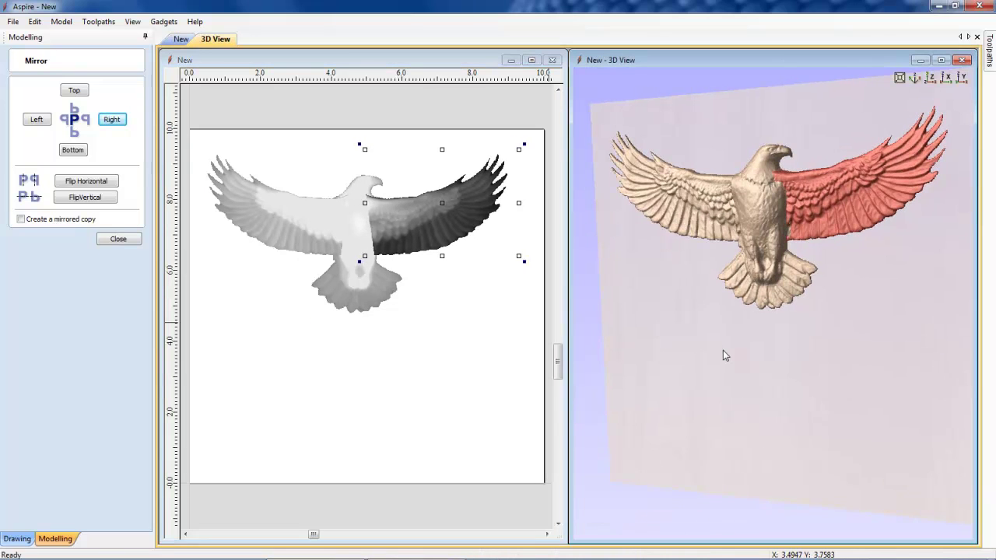
left_click_drag(799, 303, 744, 198)
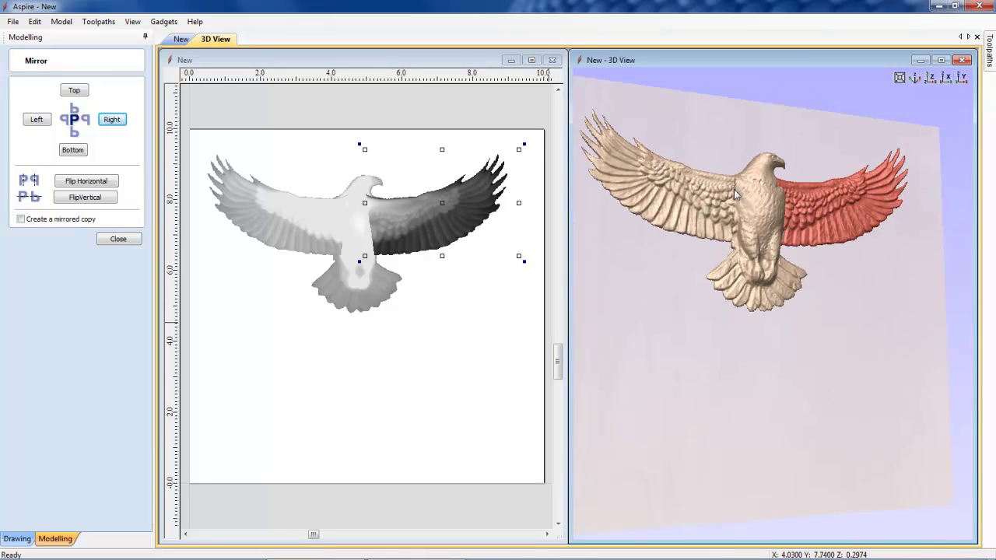
mouse_move(731, 237)
left_mouse_down()
mouse_move(730, 177)
mouse_move(758, 285)
mouse_move(733, 239)
left_mouse_up()
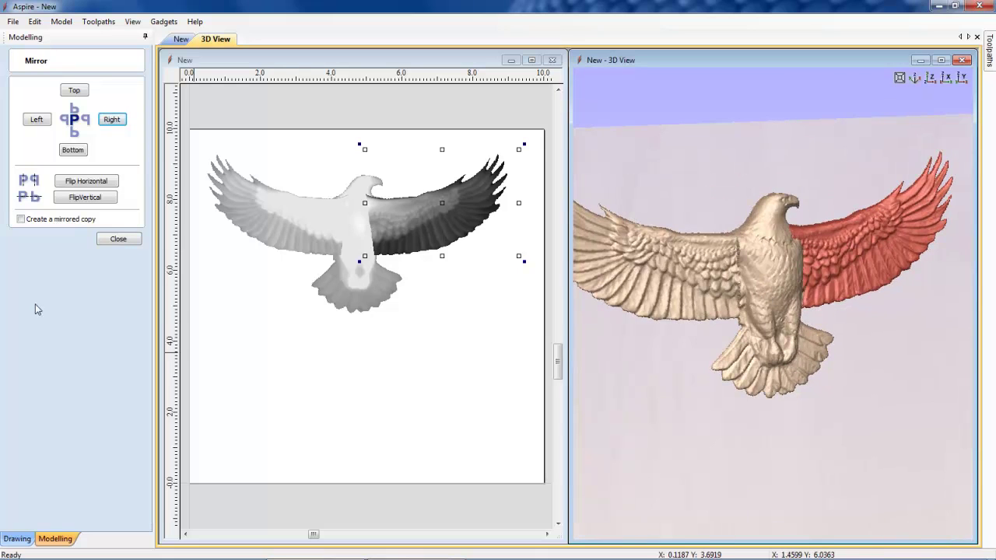
left_click(119, 239)
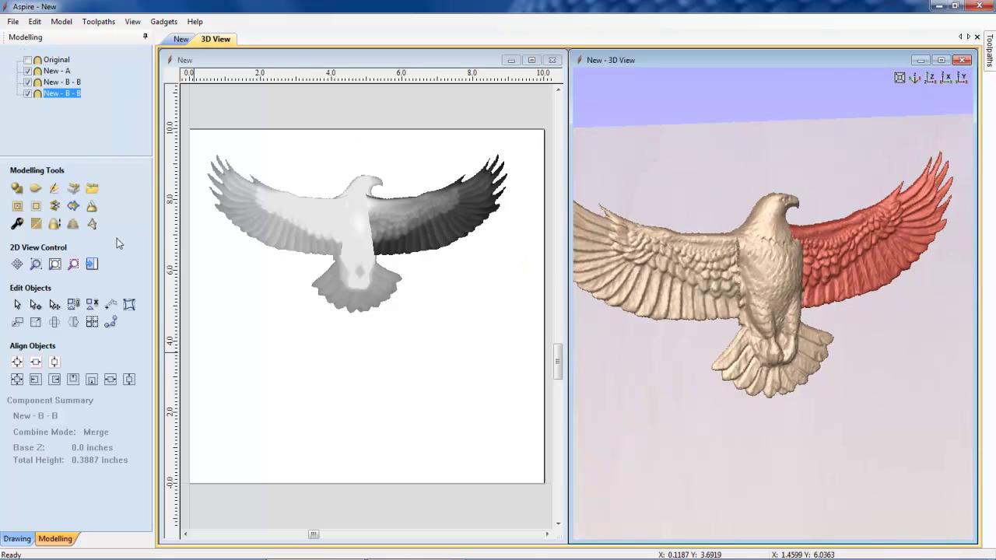
left_click(361, 253, "shift")
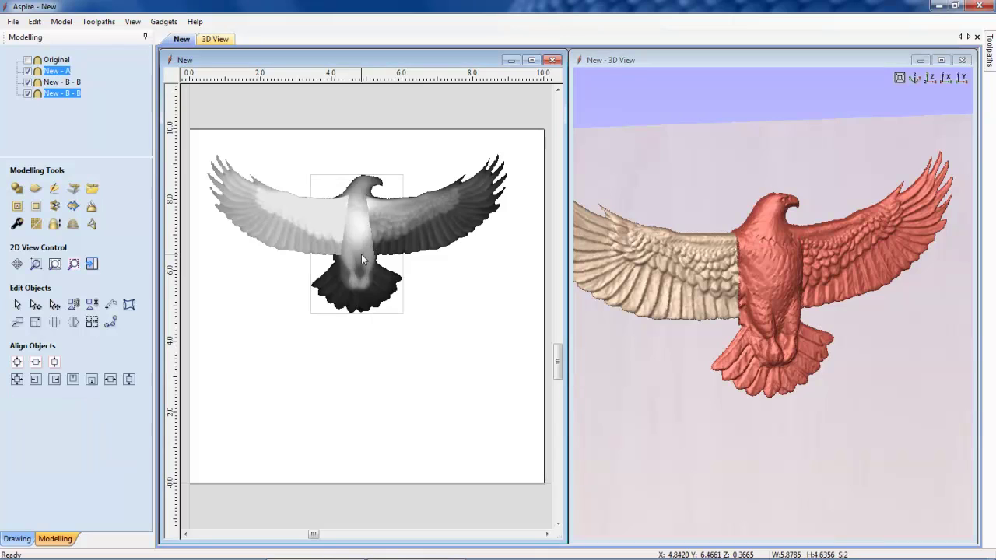
left_click(305, 241, "shift")
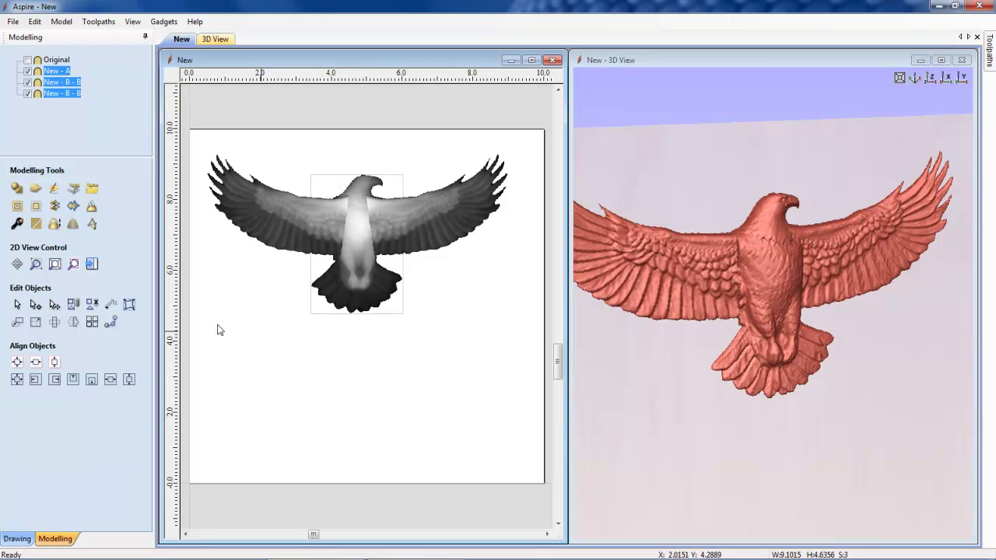
left_click(91, 207)
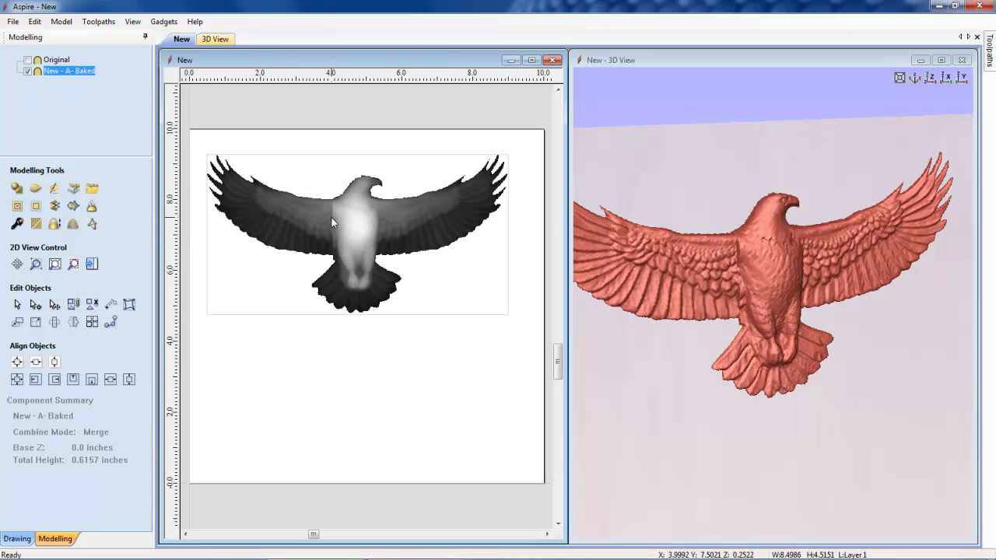
Sculpt the baked eagle with the Smooth brush, diameter 35 and strength 31, to blend the seam between left wing and body.
left_click(52, 191)
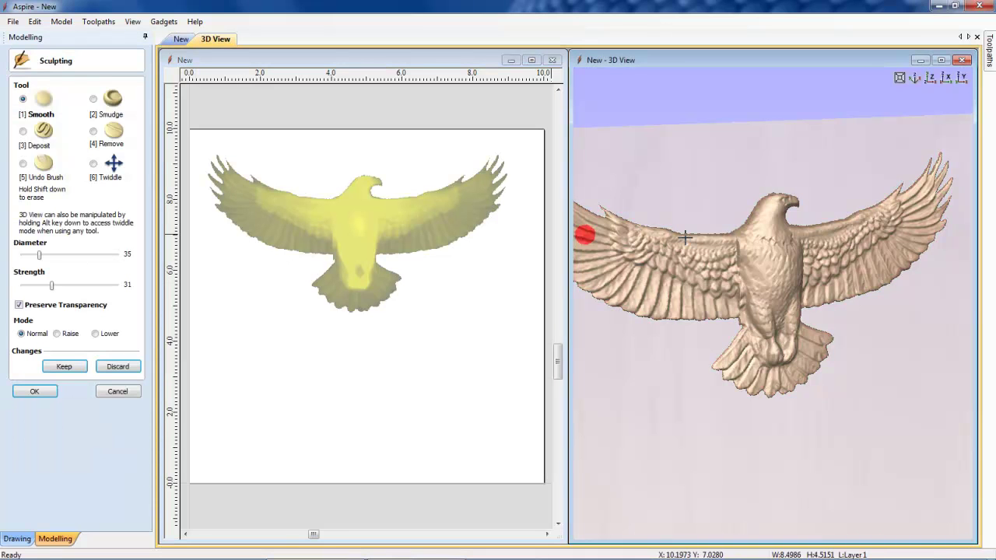
left_click(940, 60)
scroll(518, 199, "up", 3)
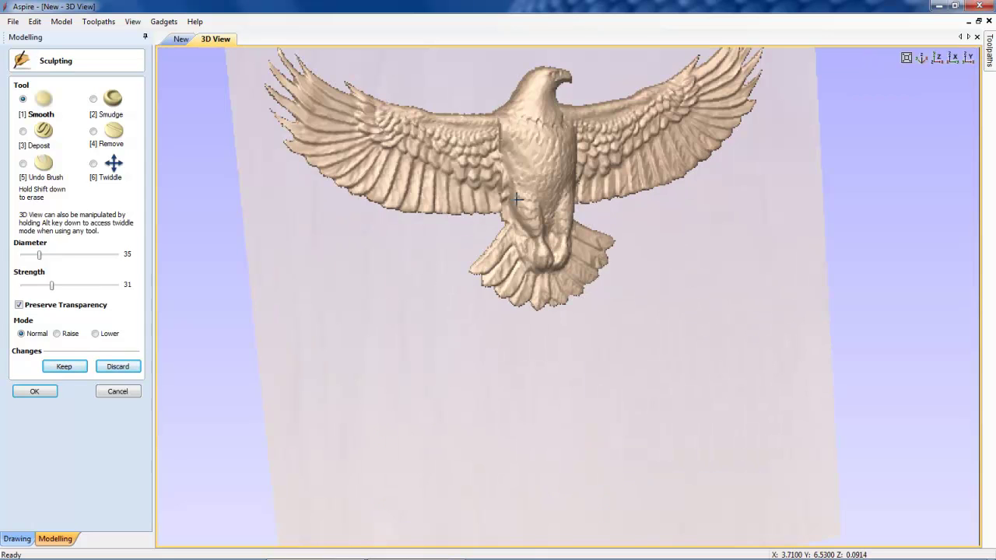
left_click_drag(518, 199, 524, 311, "alt")
scroll(525, 312, "up", 5)
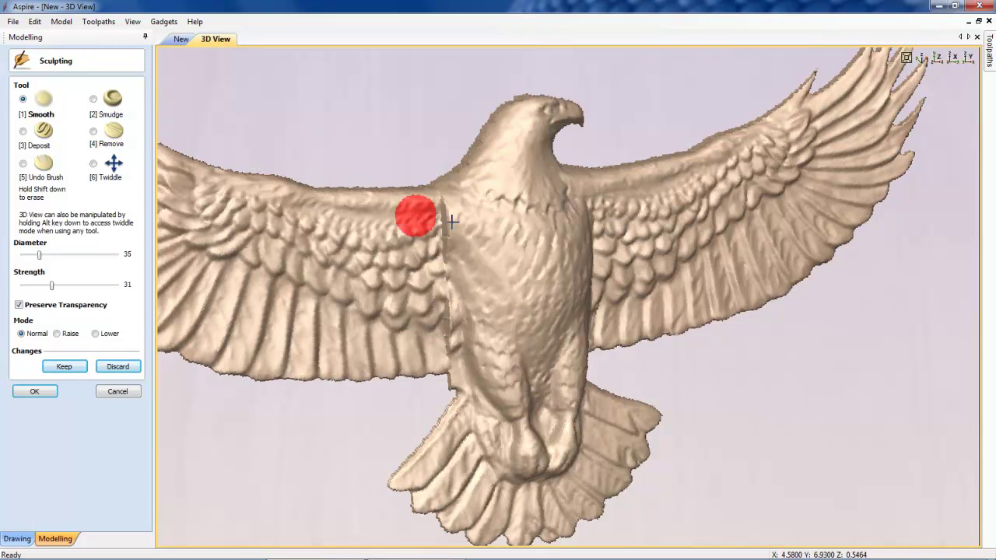
mouse_move(445, 216)
left_mouse_down()
mouse_move(449, 253)
mouse_move(444, 205)
mouse_move(454, 355)
left_mouse_up()
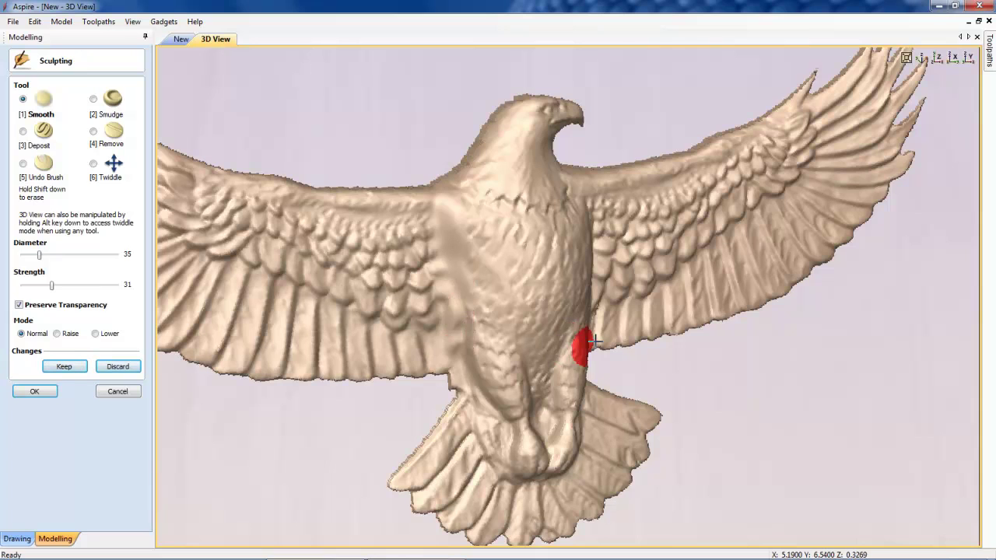
Smooth the seam between the right wing and body, reducing the brush diameter to 19, and accept the sculpting.
left_click_drag(578, 344, 629, 218, "alt")
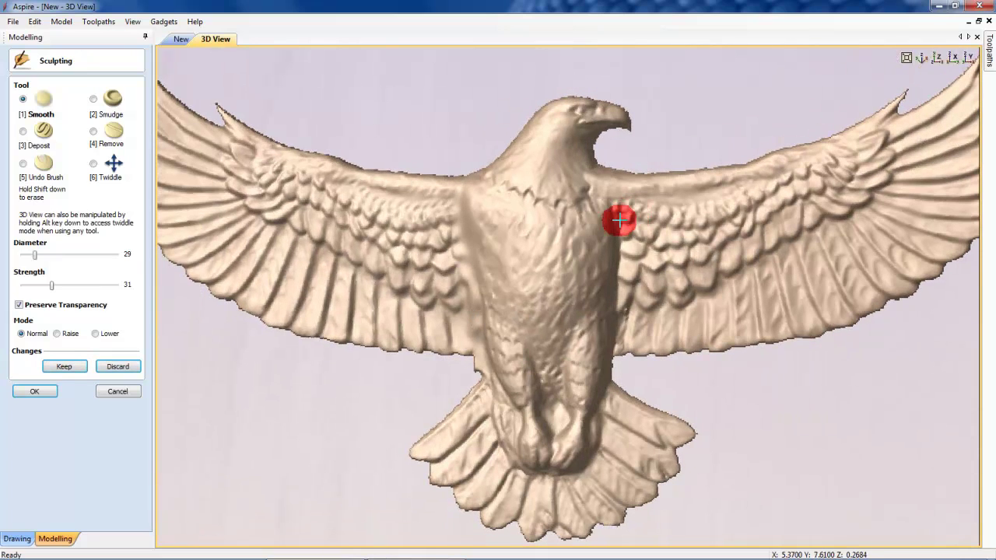
scroll(627, 218, "down", 4)
mouse_move(619, 276)
left_mouse_down()
mouse_move(613, 345)
mouse_move(620, 315)
left_mouse_up()
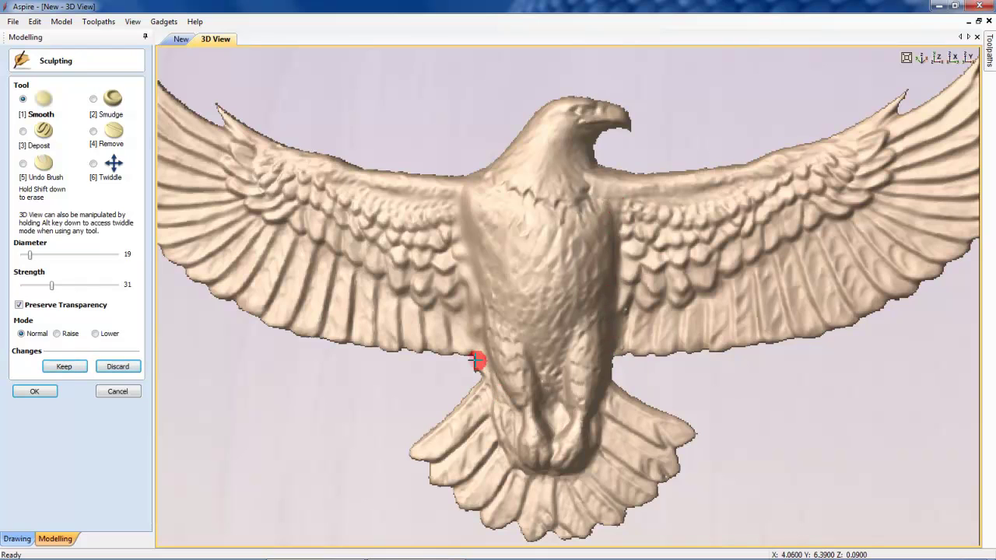
left_click(30, 394)
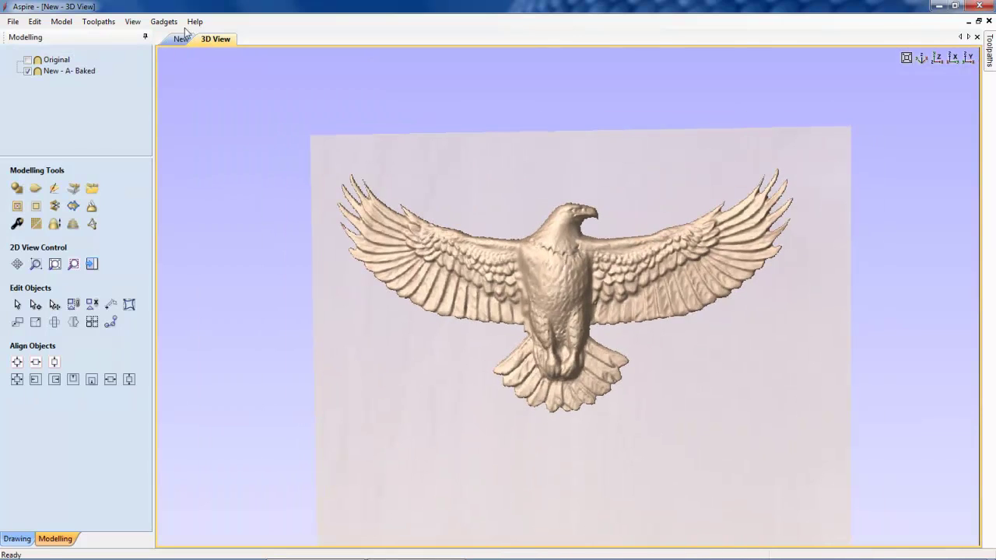
Tile the 2D and 3D views vertically and flip the baked eagle horizontally so that its head faces left.
left_click(157, 23)
left_click(137, 25)
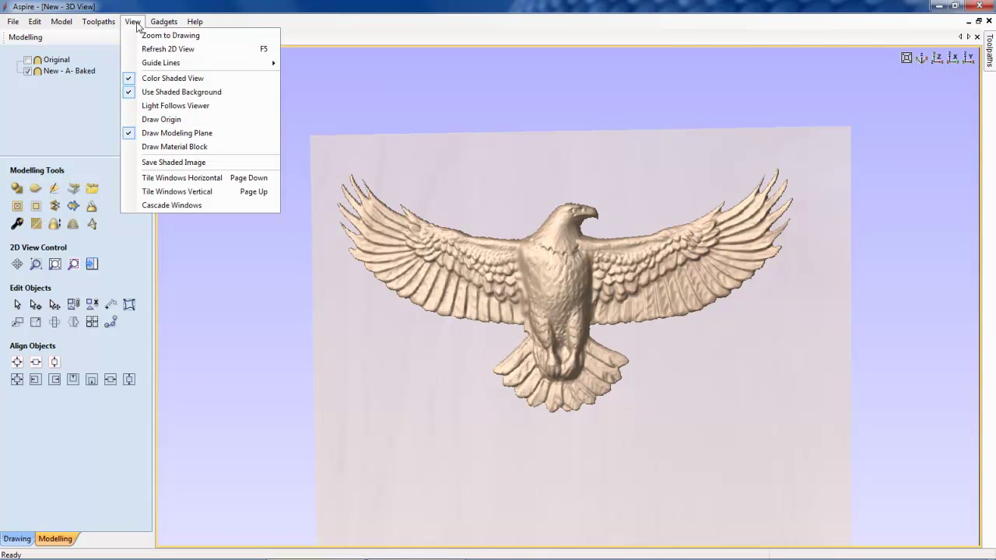
left_click(163, 192)
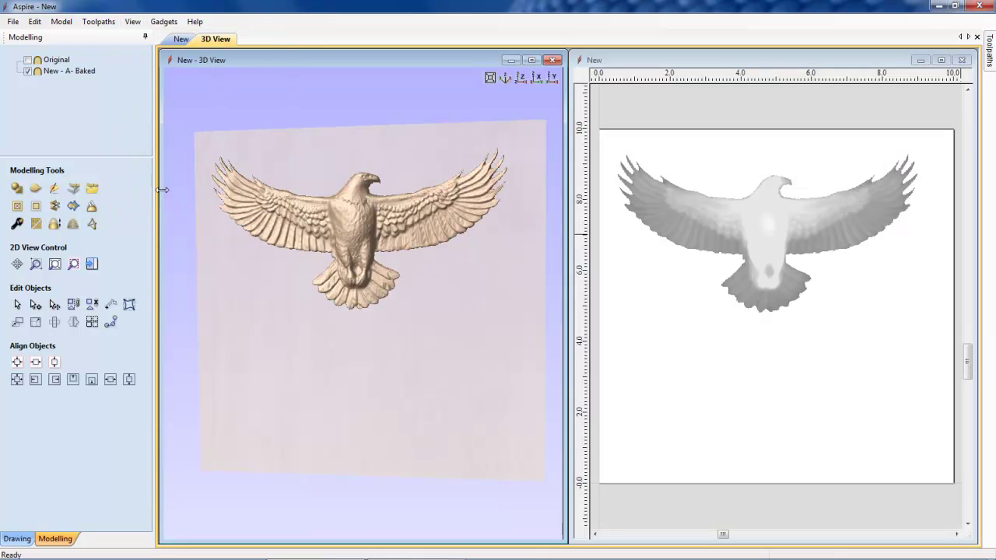
left_click(352, 246)
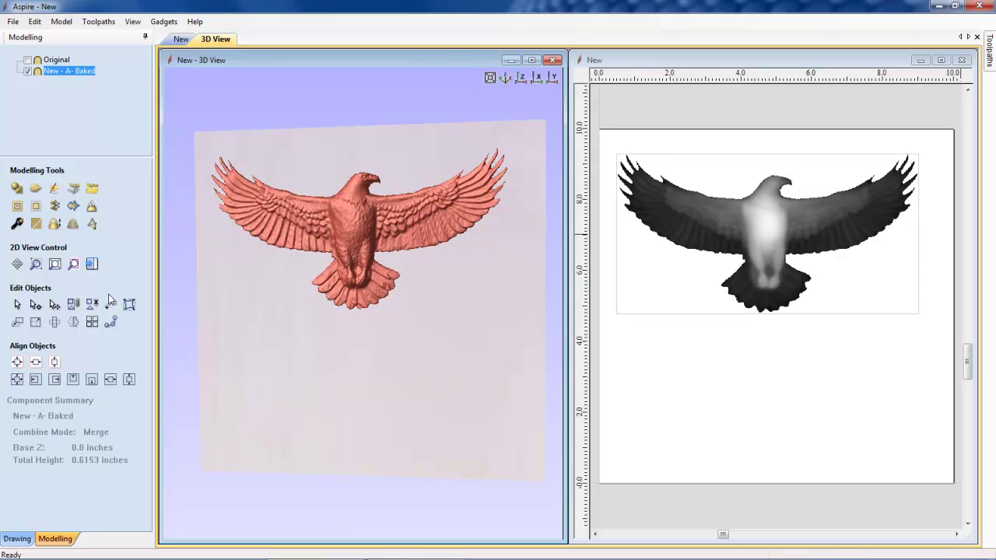
left_click(73, 323)
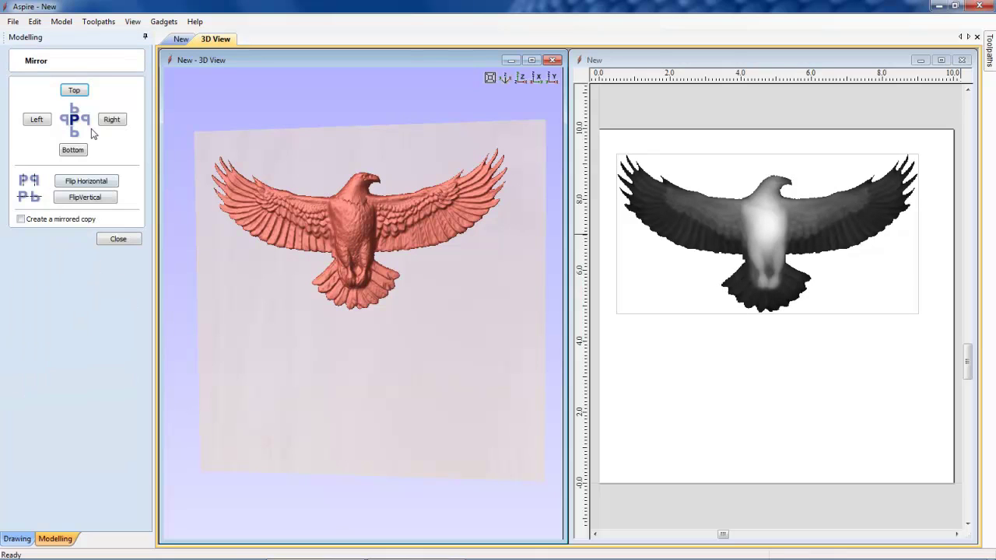
left_click(71, 182)
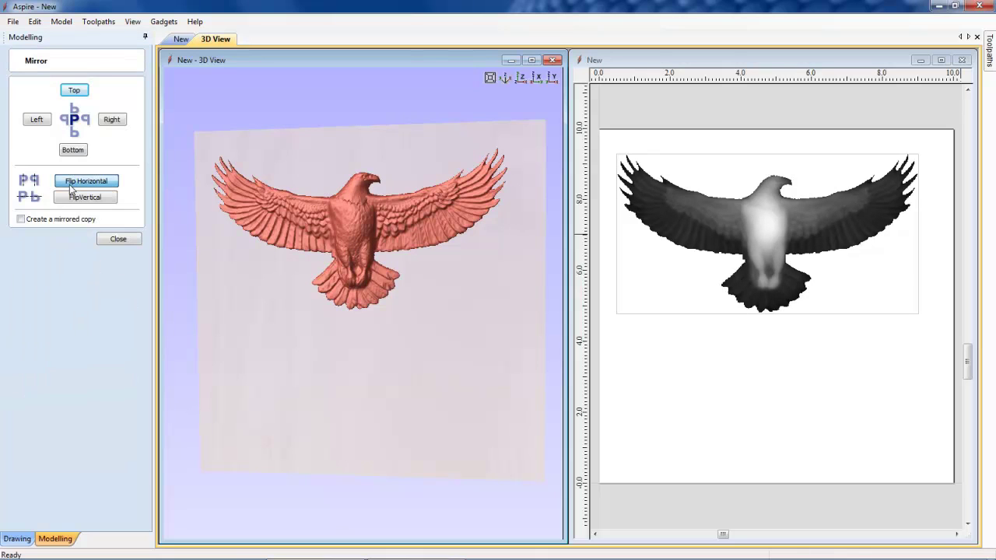
left_click(117, 240)
Tilt the flipped eagle slightly counter-clockwise in the lower half of the sheet and show the Original component above it.
left_click(757, 238)
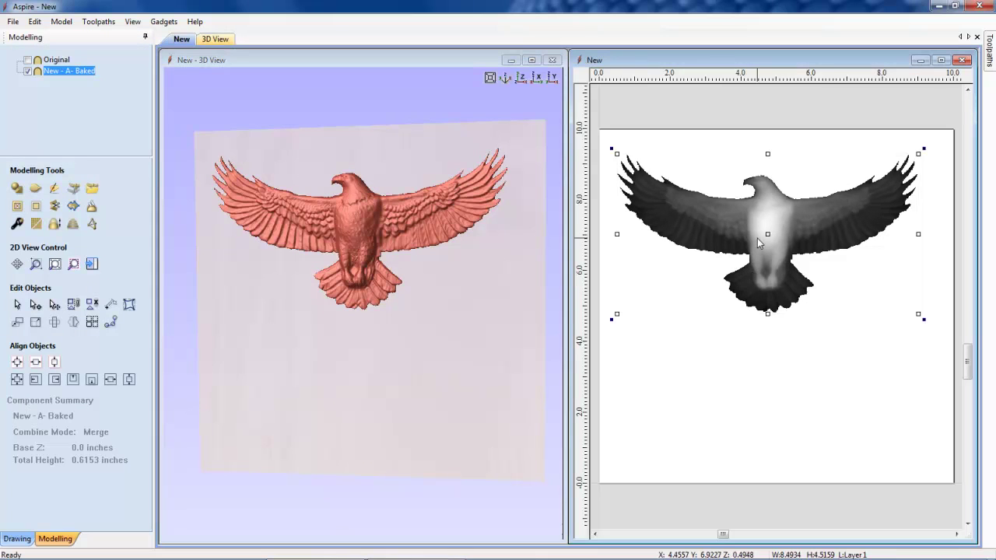
left_click_drag(615, 152, 615, 184)
left_click_drag(797, 226, 814, 341)
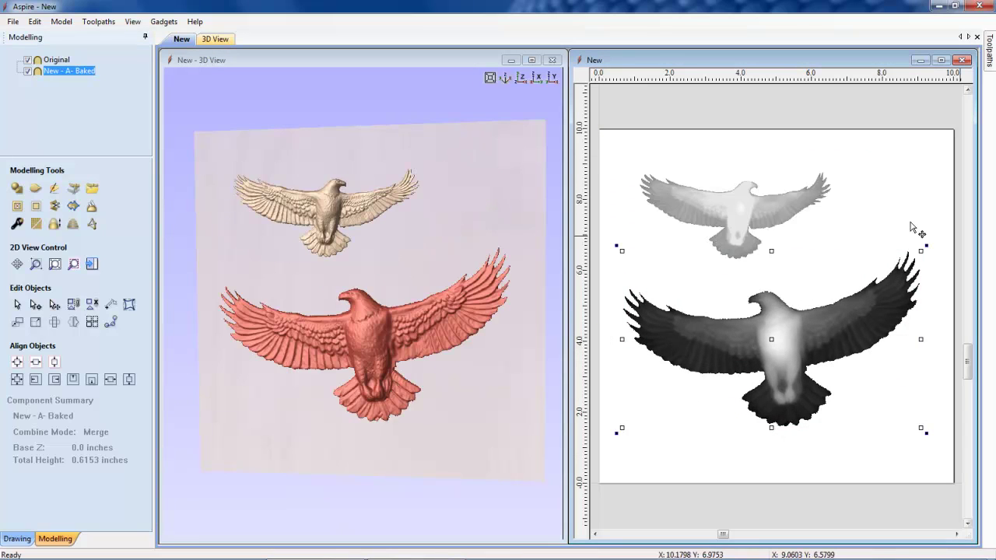
Rotate the original eagle clockwise near the sheet's upper-left corner and shift the new eagle slightly down and to the right.
left_click(799, 212)
left_click(800, 211)
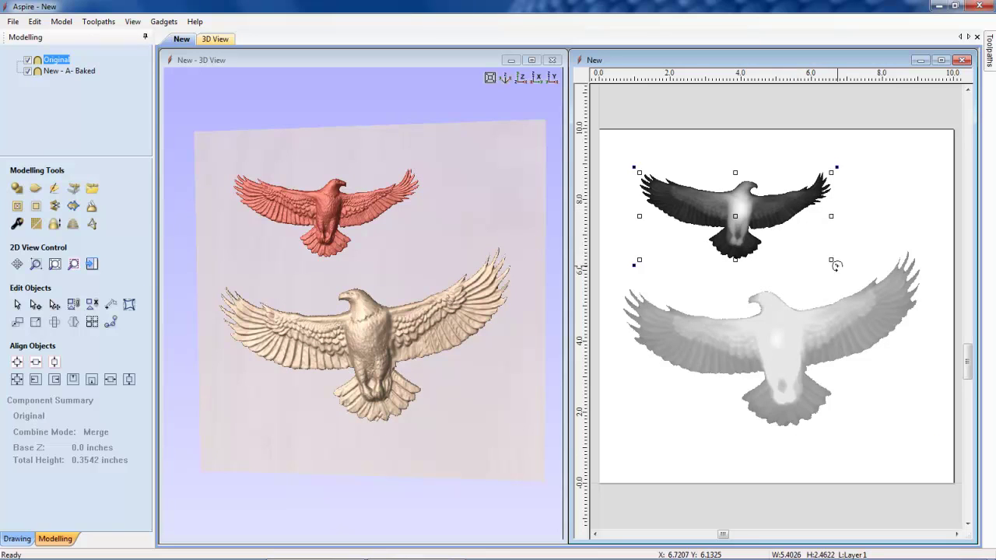
left_click_drag(836, 262, 812, 289)
left_click_drag(826, 349, 799, 363)
left_click(787, 349)
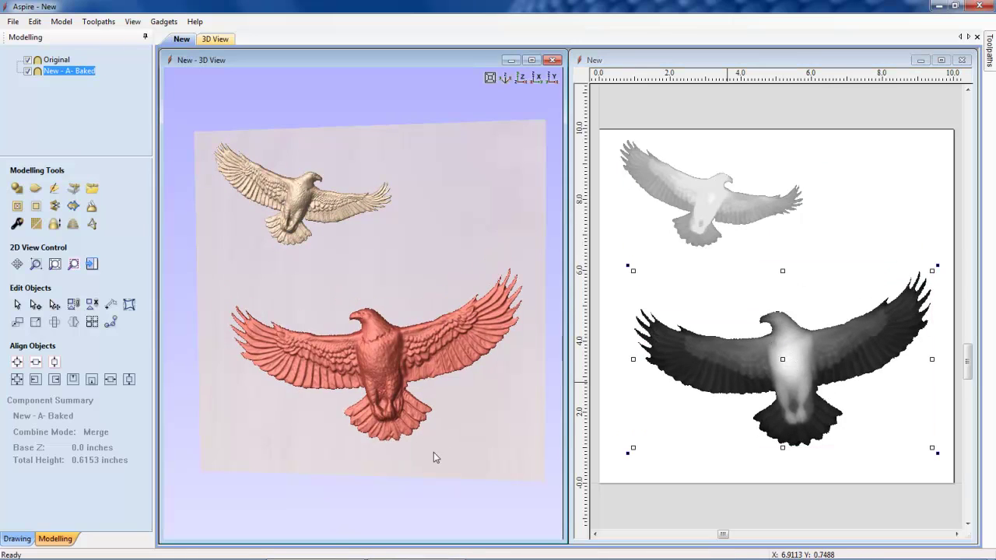
Clear the selection and examine both eagles from straight above in a maximized 3D view.
left_click(433, 452)
scroll(441, 442, "down", 2)
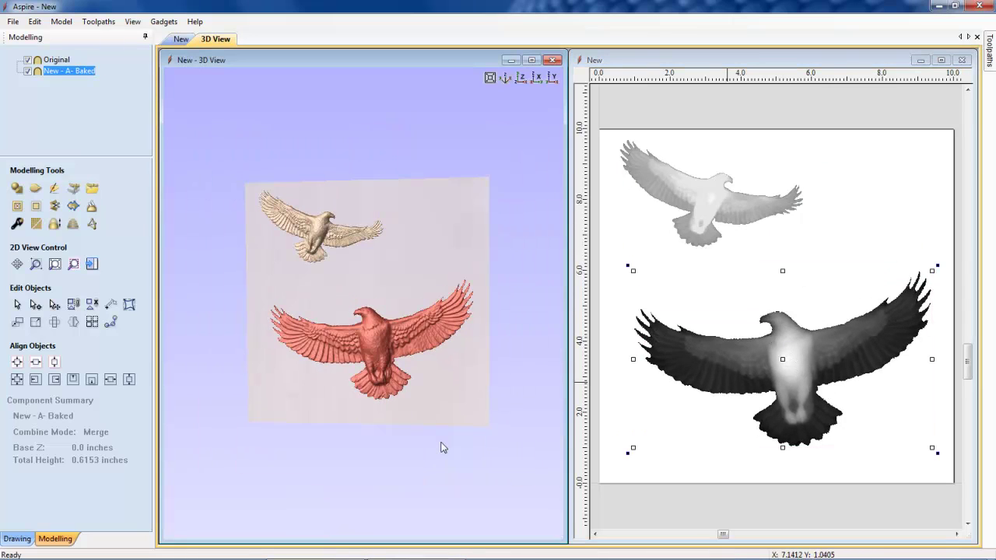
left_click(445, 401)
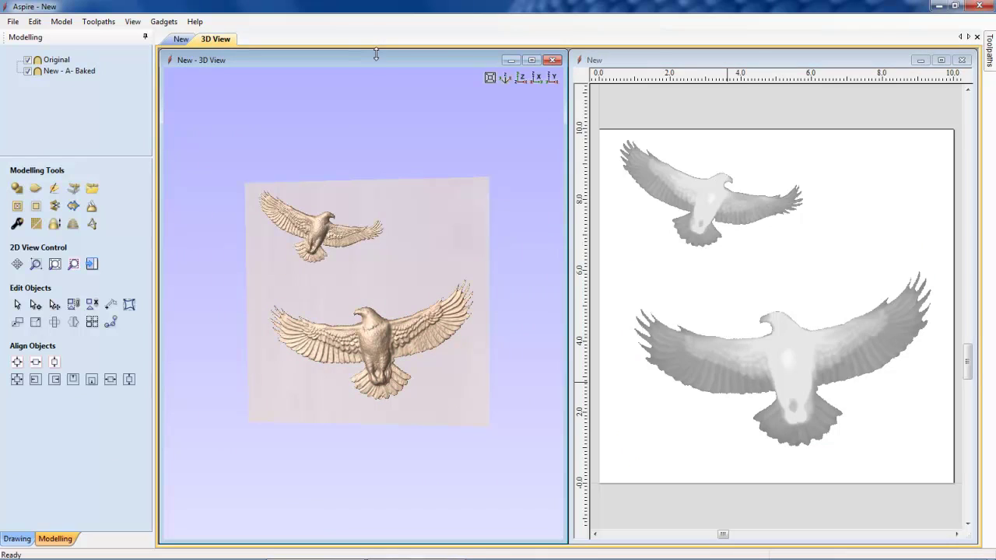
double_click(376, 60)
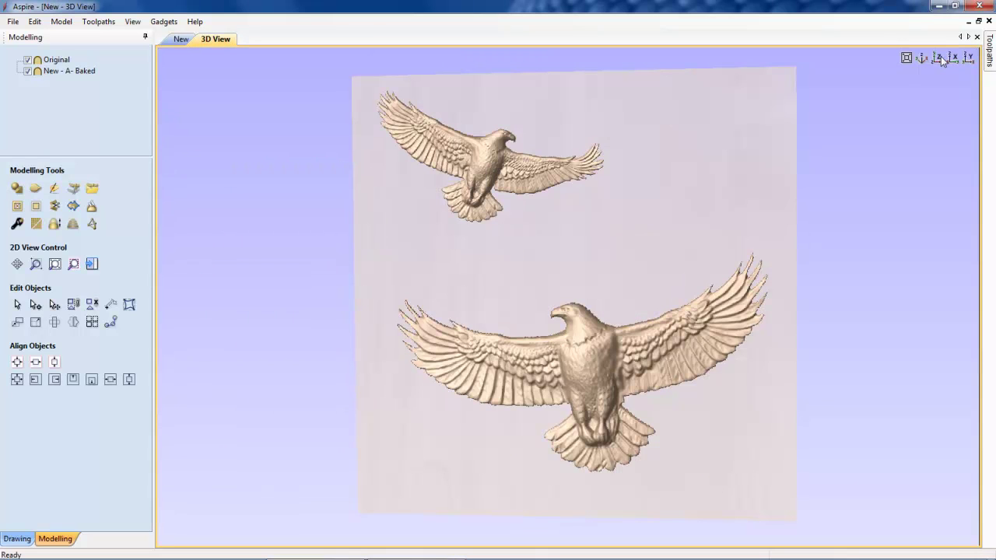
left_click(939, 58)
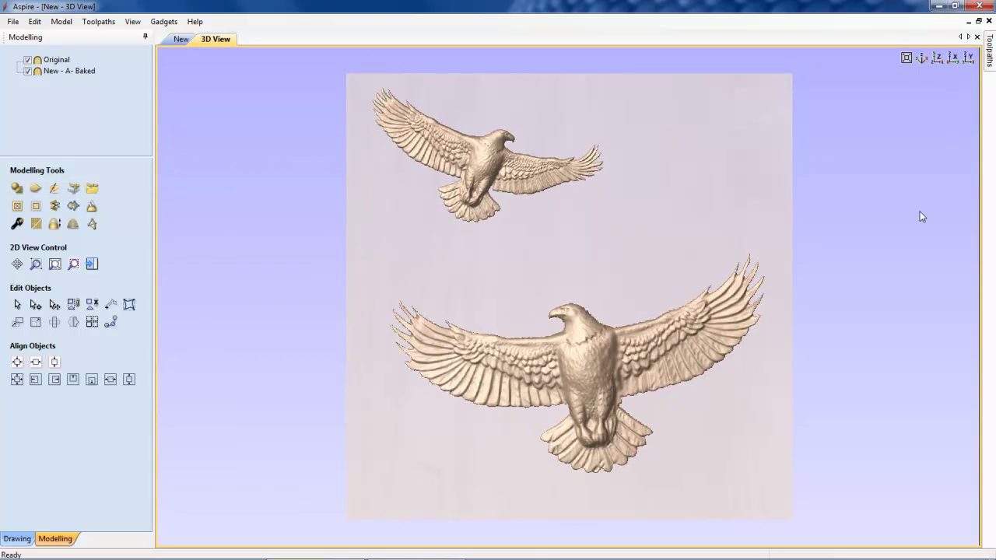